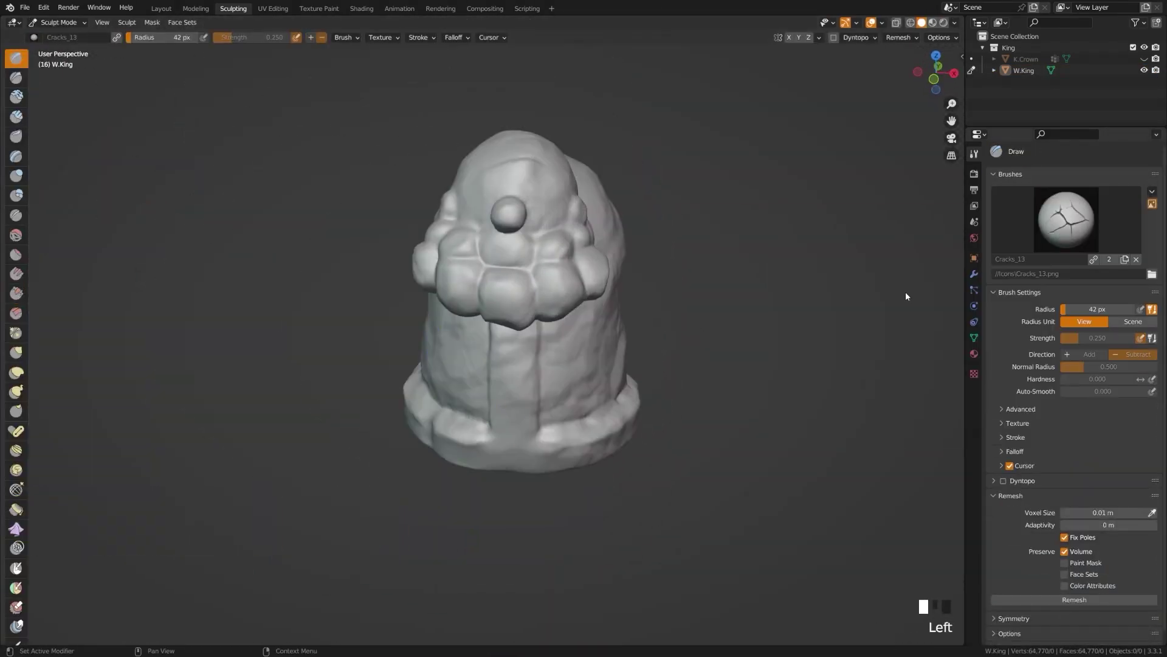
Give the sculpt brush a Cracks texture, then switch to Multiplane Scrape on the king's base.
{"action": "middle_click_drag", "start_coordinate": [906, 296], "coordinate": [911, 262]}
{"action": "left_click", "coordinate": [1067, 219]}
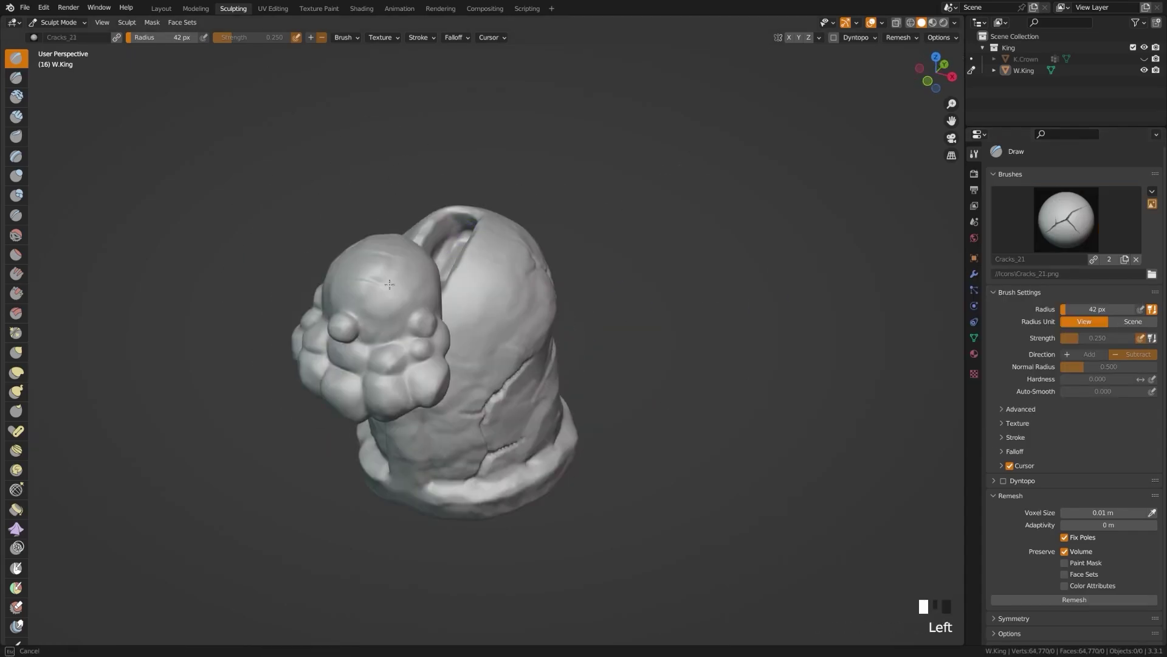
{"action": "mouse_move", "coordinate": [390, 284]}
{"action": "middle_mouse_down"}
{"action": "mouse_move", "coordinate": [516, 273]}
{"action": "mouse_move", "coordinate": [782, 221]}
{"action": "middle_mouse_up"}
{"action": "left_click", "coordinate": [16, 313]}
{"action": "right_click", "coordinate": [619, 352]}
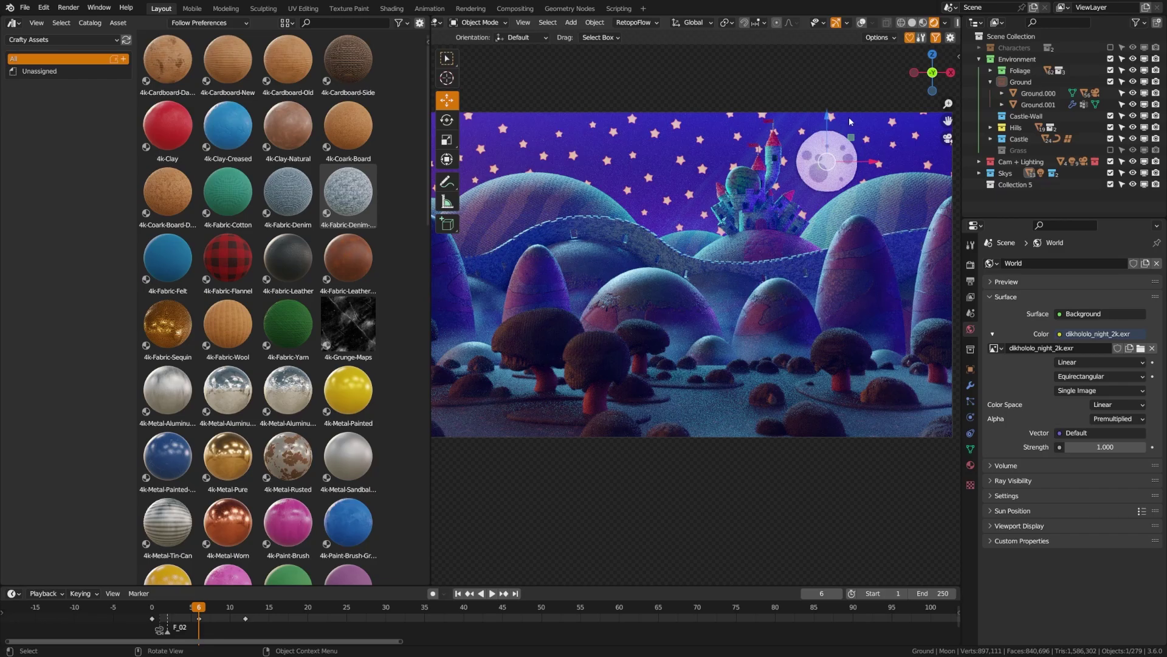
Leave camera view and orbit around the night landscape of mushrooms and castle.
{"action": "key", "text": "KP_0"}
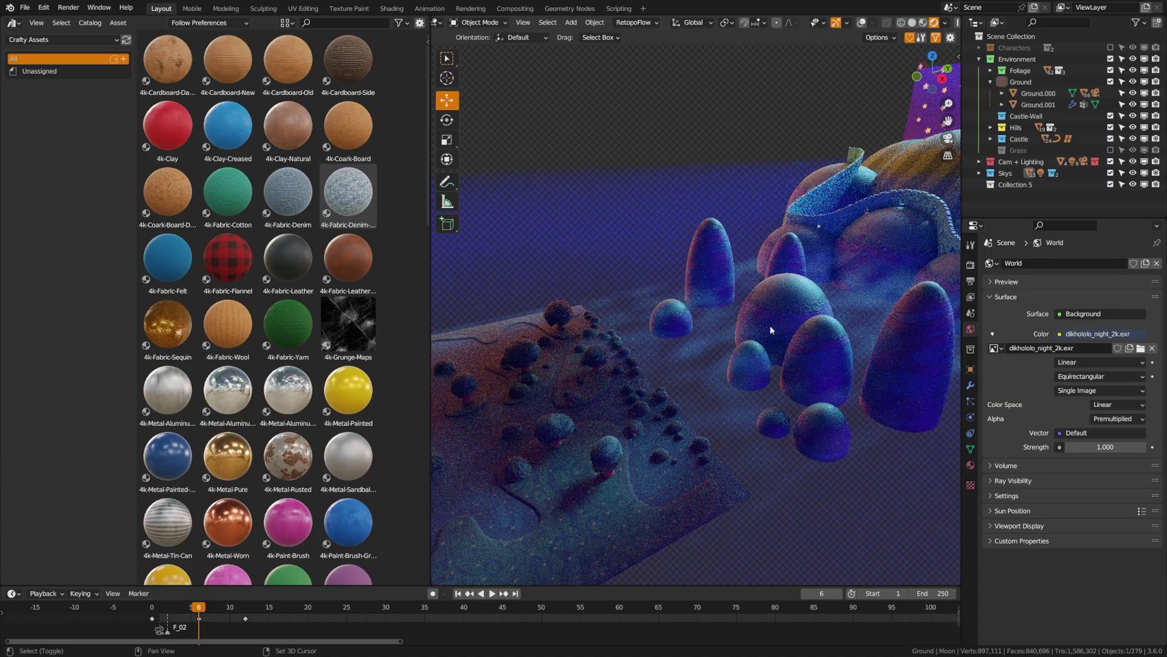
{"action": "middle_click_drag", "start_coordinate": [763, 337], "coordinate": [724, 213]}
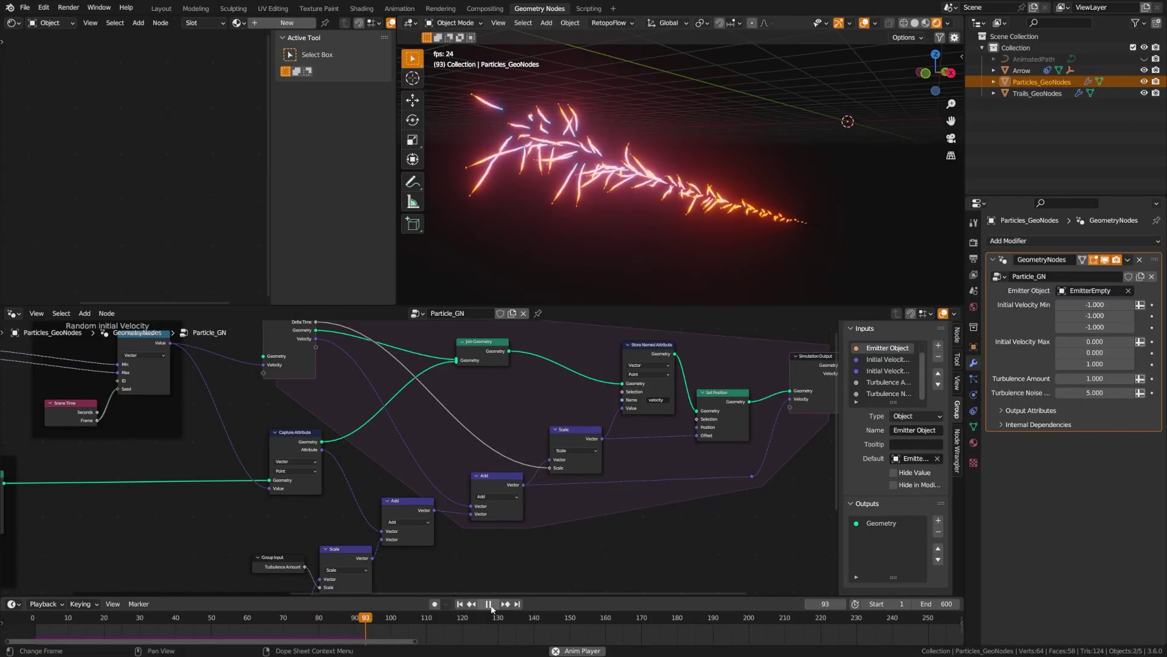
Drag the lightning arc's Start empty to a new position.
{"action": "mouse_move", "coordinate": [608, 304]}
{"action": "left_mouse_down"}
{"action": "mouse_move", "coordinate": [739, 275]}
{"action": "mouse_move", "coordinate": [820, 112]}
{"action": "left_mouse_up"}
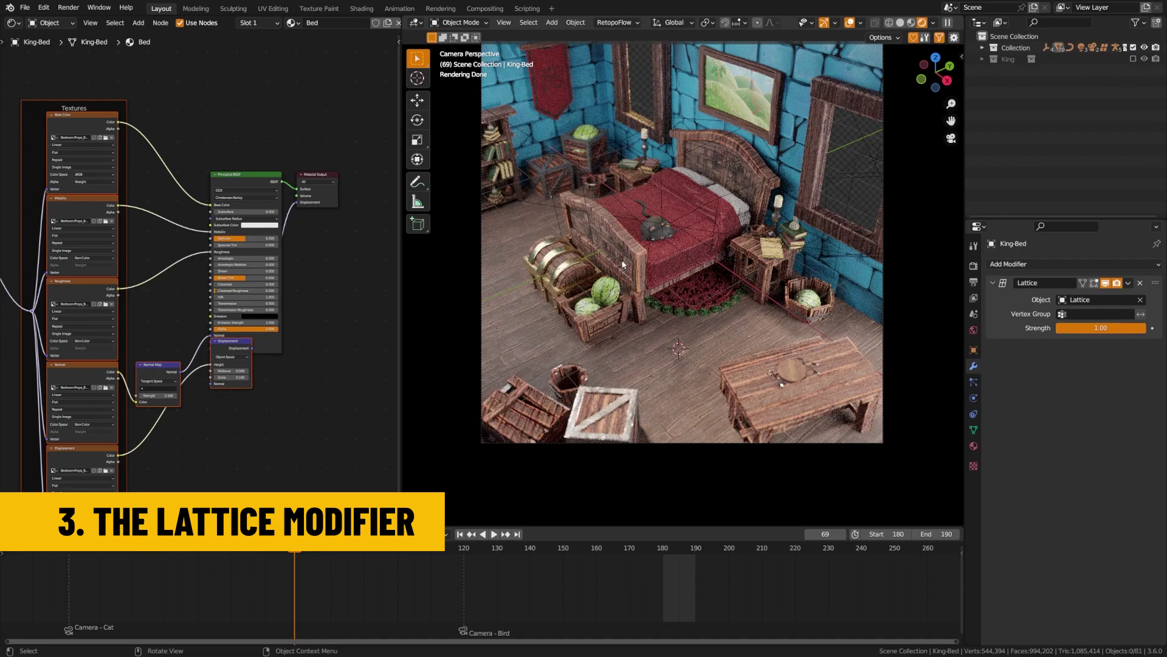
Isolate the lattice and king bed in local view with Solid shading.
{"action": "left_click", "coordinate": [585, 188]}
{"action": "key", "text": "KP_Divide"}
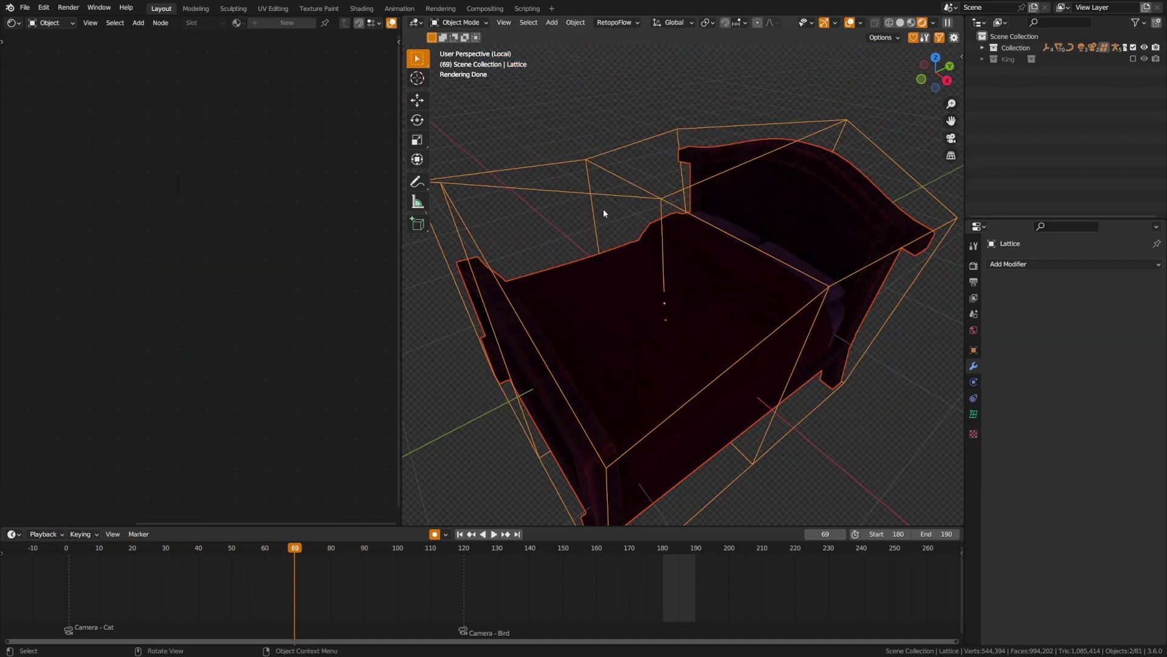
{"action": "key", "text": "z"}
{"action": "left_click", "coordinate": [738, 234]}
{"action": "scroll", "coordinate": [738, 235], "scroll_direction": "down", "scroll_amount": 3}
{"action": "middle_click_drag", "start_coordinate": [738, 235], "coordinate": [733, 297]}
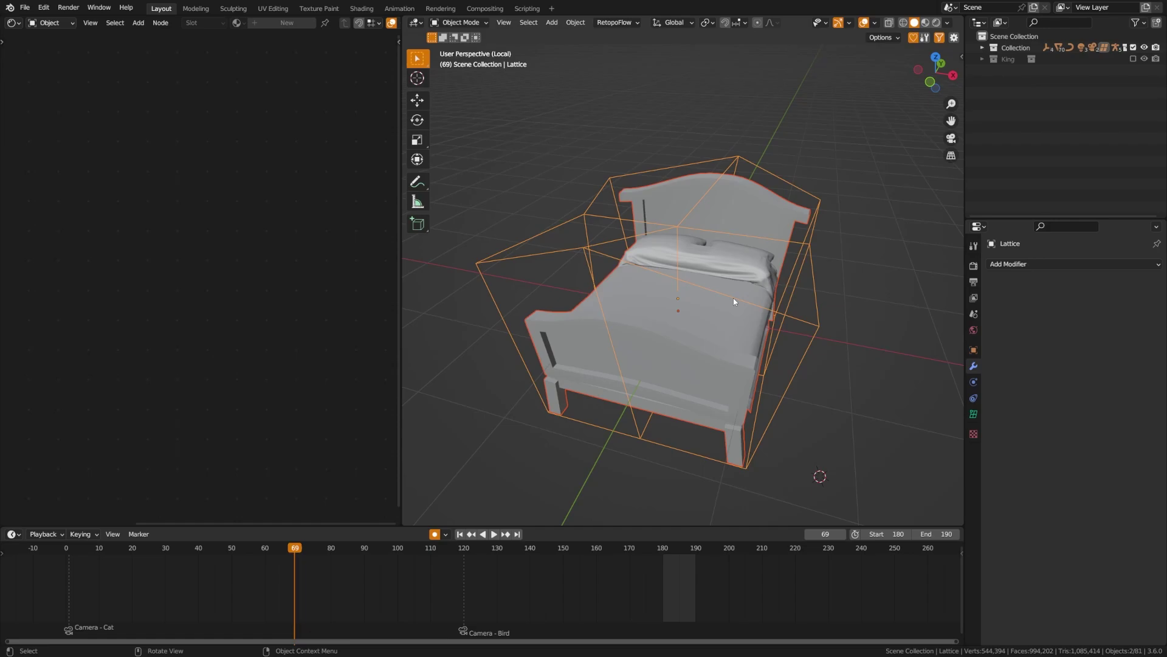
Select King-Bed and toggle its Lattice modifier off and back on to compare the bend.
{"action": "left_click", "coordinate": [735, 279]}
{"action": "middle_click_drag", "start_coordinate": [745, 318], "coordinate": [663, 337]}
{"action": "left_click", "coordinate": [650, 338]}
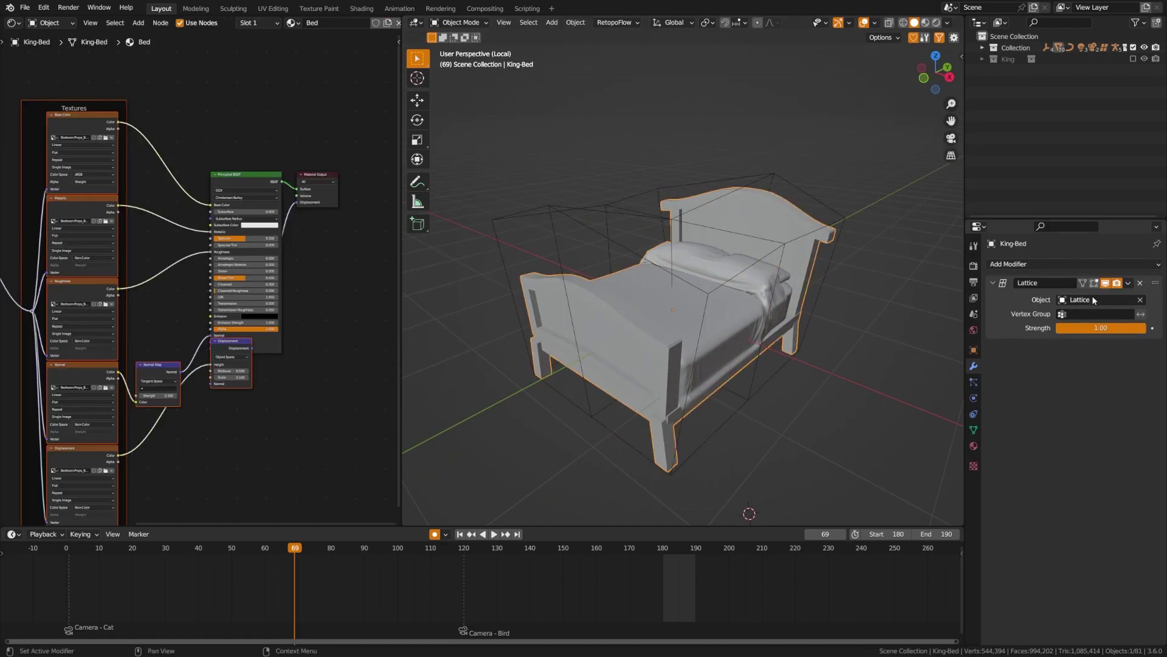
{"action": "left_click", "coordinate": [1105, 282]}
{"action": "middle_click_drag", "start_coordinate": [836, 326], "coordinate": [790, 328]}
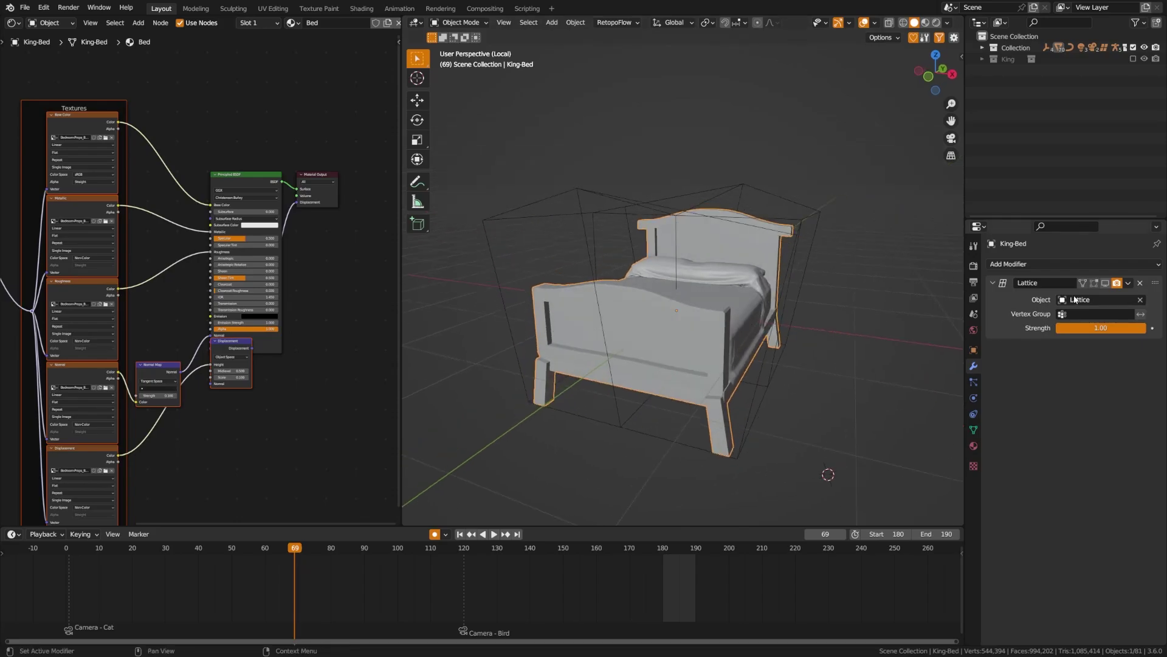
{"action": "middle_click_drag", "start_coordinate": [698, 335], "coordinate": [859, 331]}
{"action": "left_click", "coordinate": [1105, 284]}
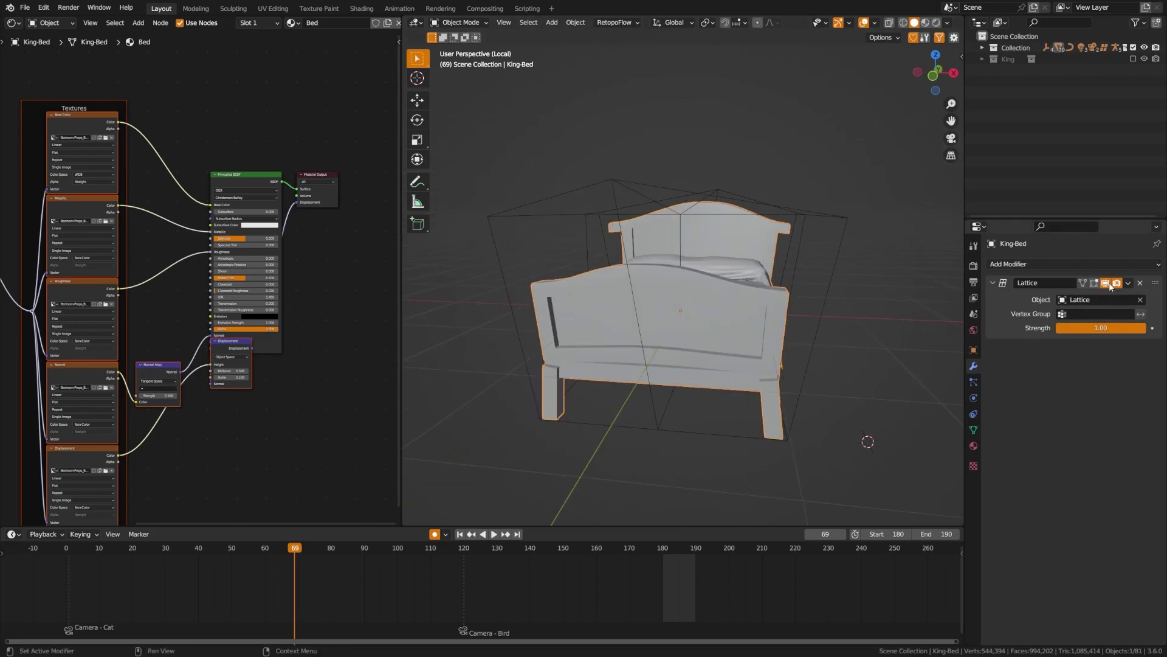
{"action": "middle_click_drag", "start_coordinate": [658, 302], "coordinate": [656, 323]}
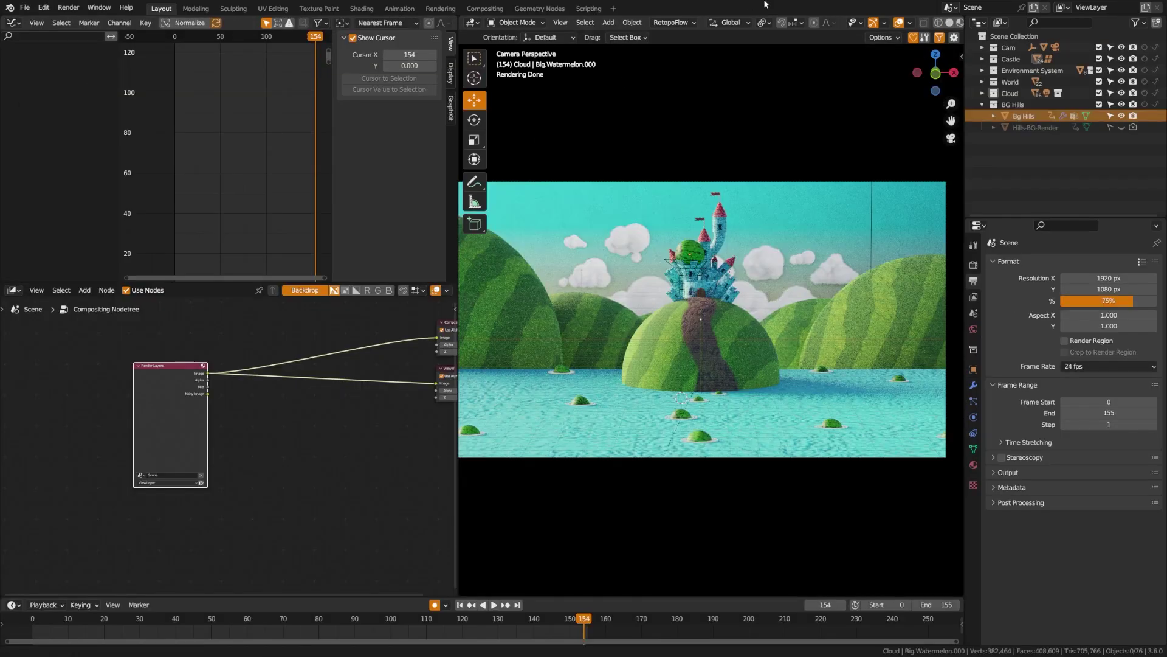
Select tower C.Rook.006 and toggle its Lattice modifier off and back on.
{"action": "scroll", "coordinate": [660, 282], "scroll_direction": "up", "scroll_amount": 8}
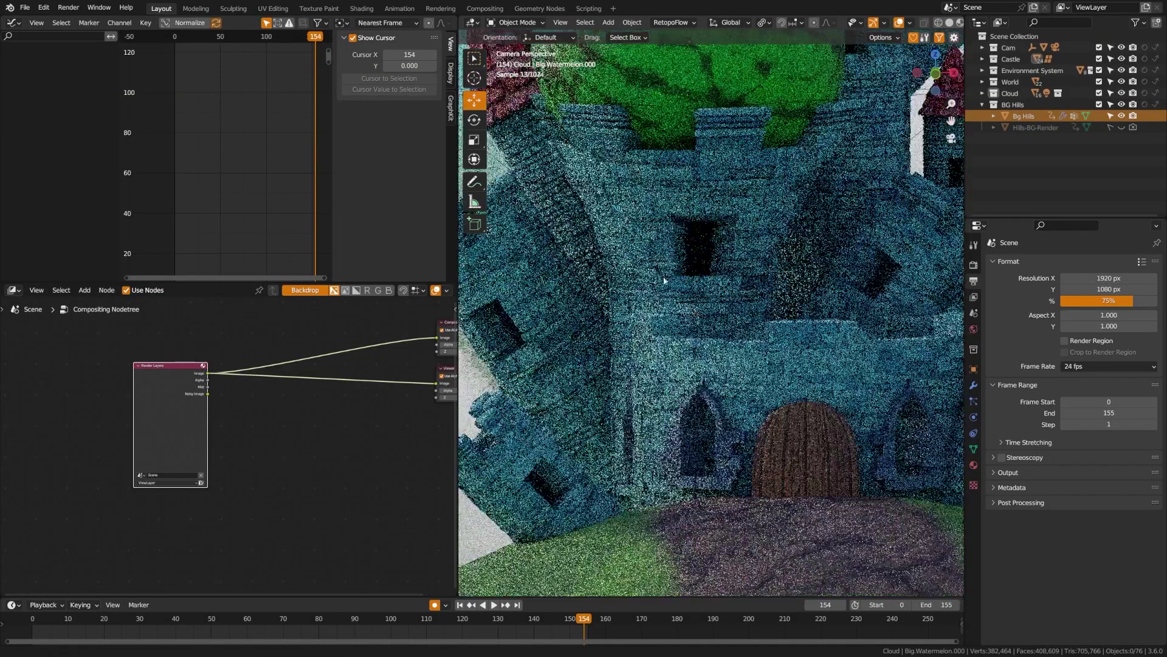
{"action": "scroll", "coordinate": [664, 281], "scroll_direction": "down", "scroll_amount": 3}
{"action": "left_click", "coordinate": [664, 281]}
{"action": "scroll", "coordinate": [664, 281], "scroll_direction": "down", "scroll_amount": 4}
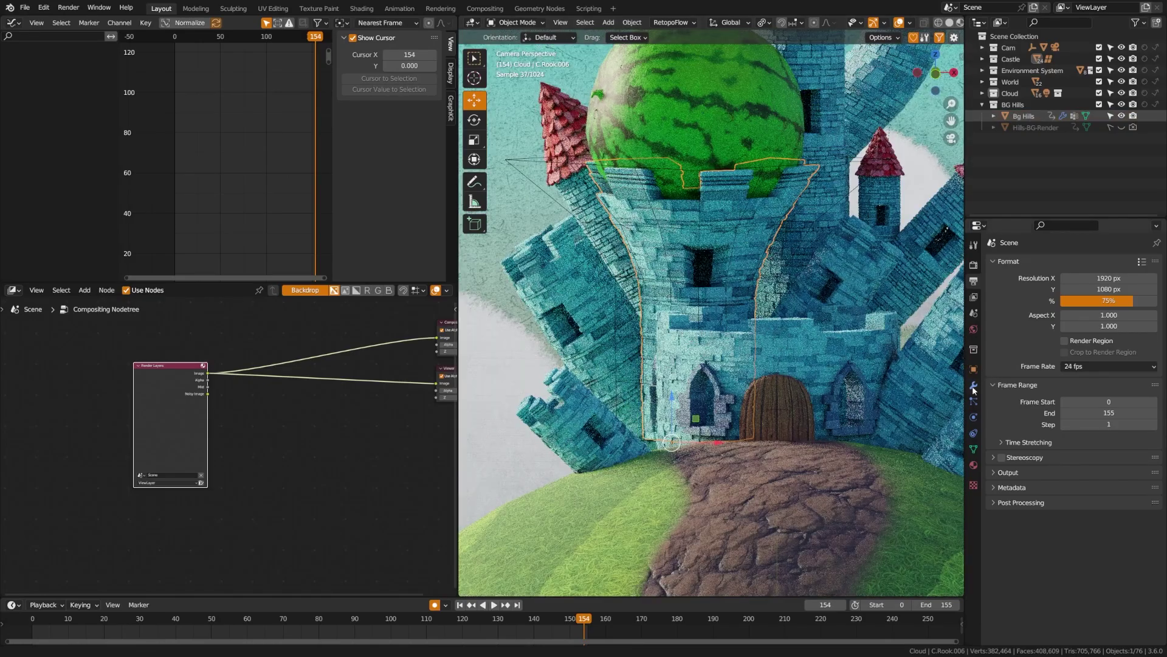
{"action": "left_click", "coordinate": [973, 384]}
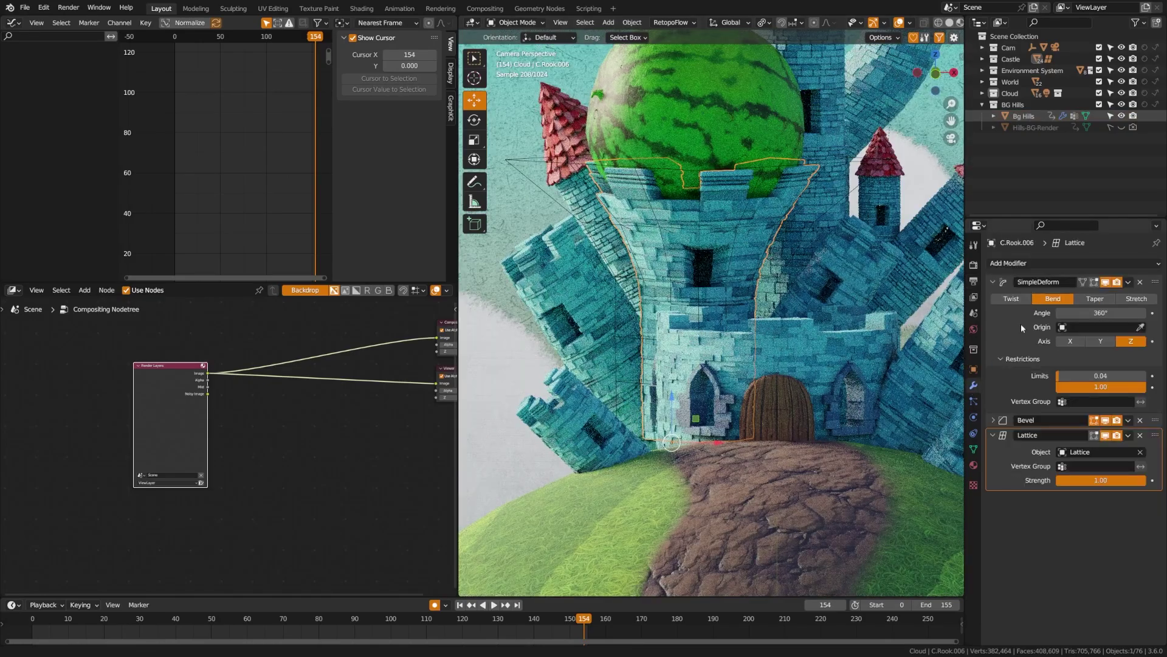
{"action": "left_click", "coordinate": [1113, 436]}
{"action": "left_click", "coordinate": [1113, 435]}
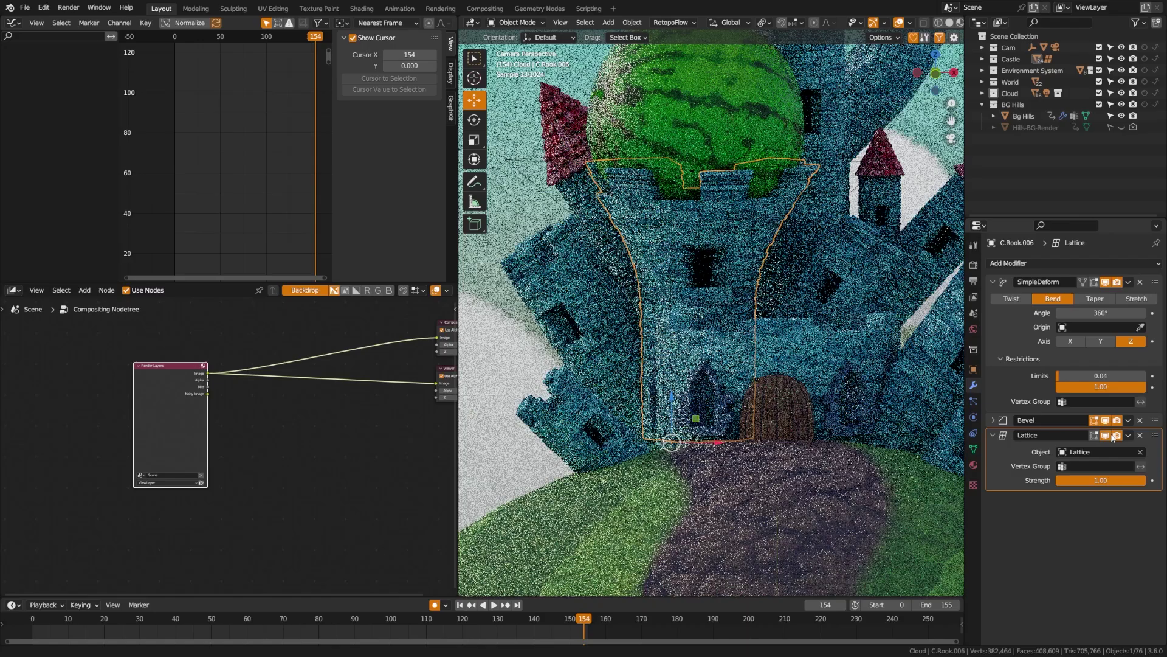
{"action": "scroll", "coordinate": [891, 375], "scroll_direction": "down", "scroll_amount": 8}
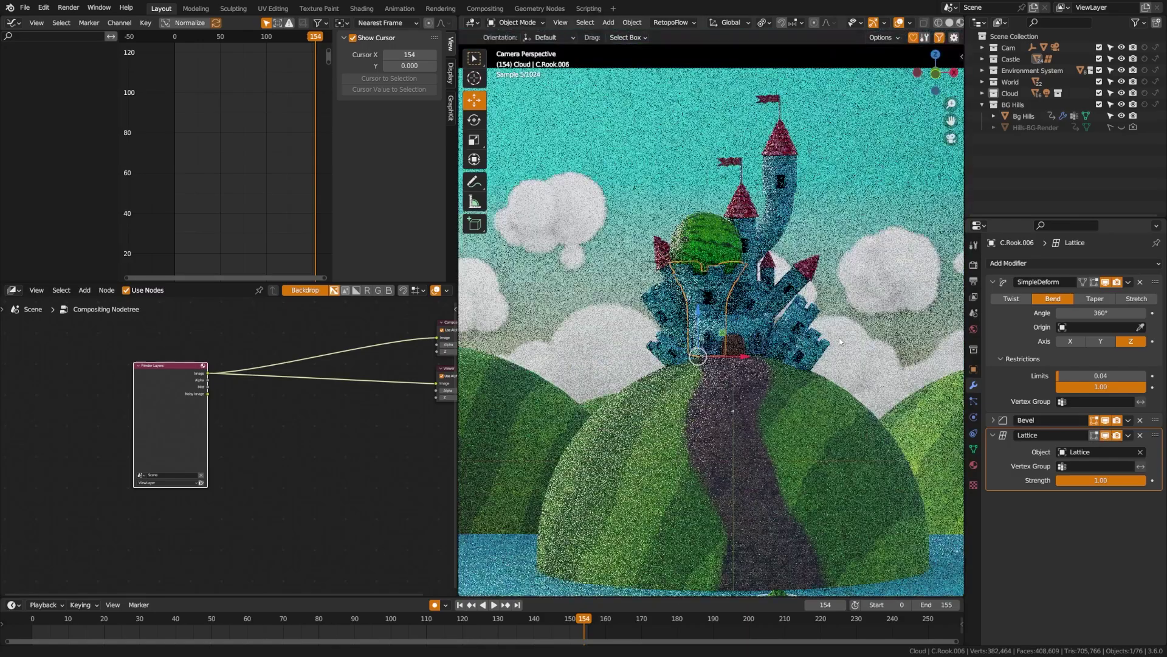
{"action": "scroll", "coordinate": [820, 421], "scroll_direction": "down", "scroll_amount": 2}
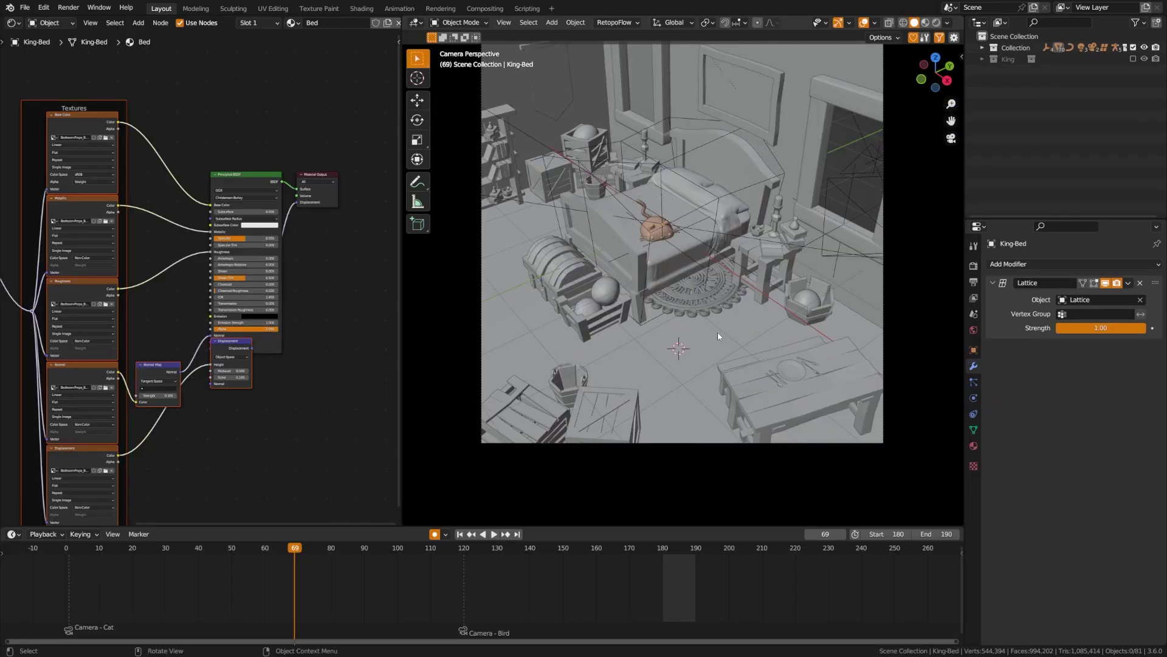
Switch the bedroom viewport to Rendered shading.
{"action": "key", "text": "z"}
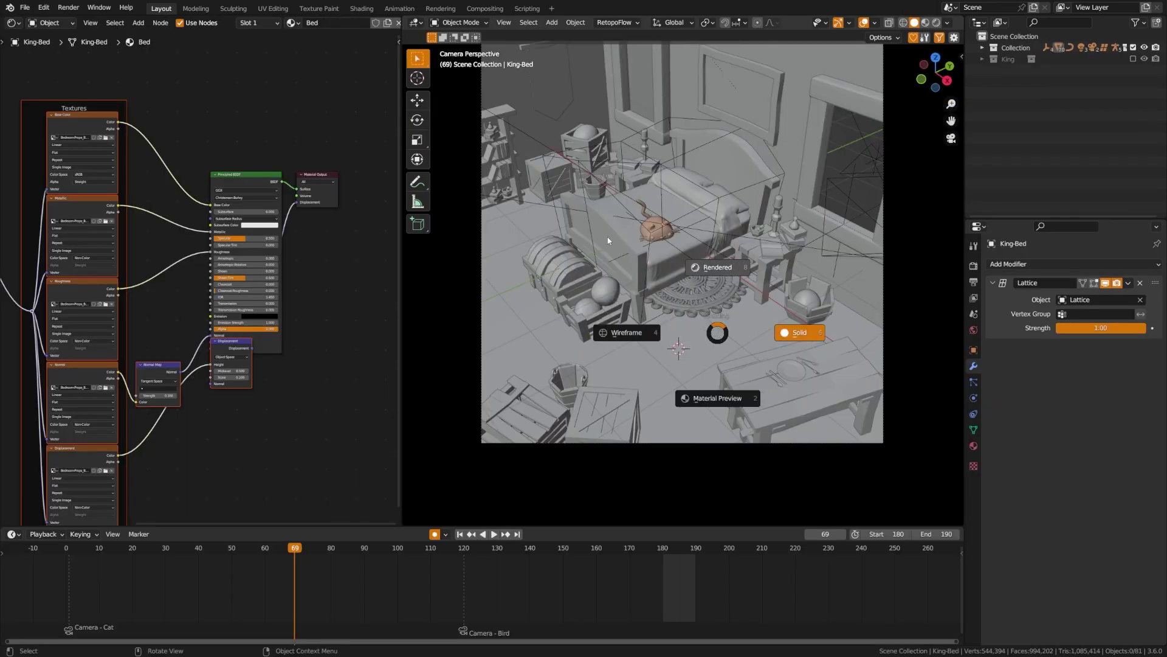
{"action": "left_click", "coordinate": [634, 235]}
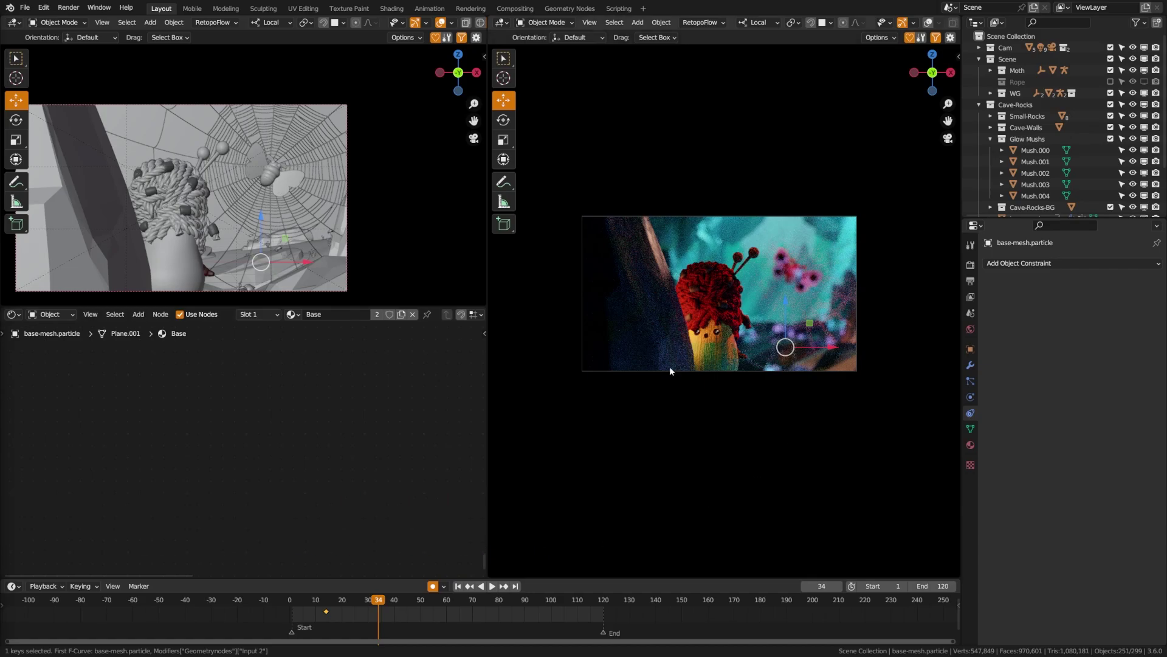
Play the cave animation, stop at frame 96, and orbit out of camera view.
{"action": "key", "text": "space"}
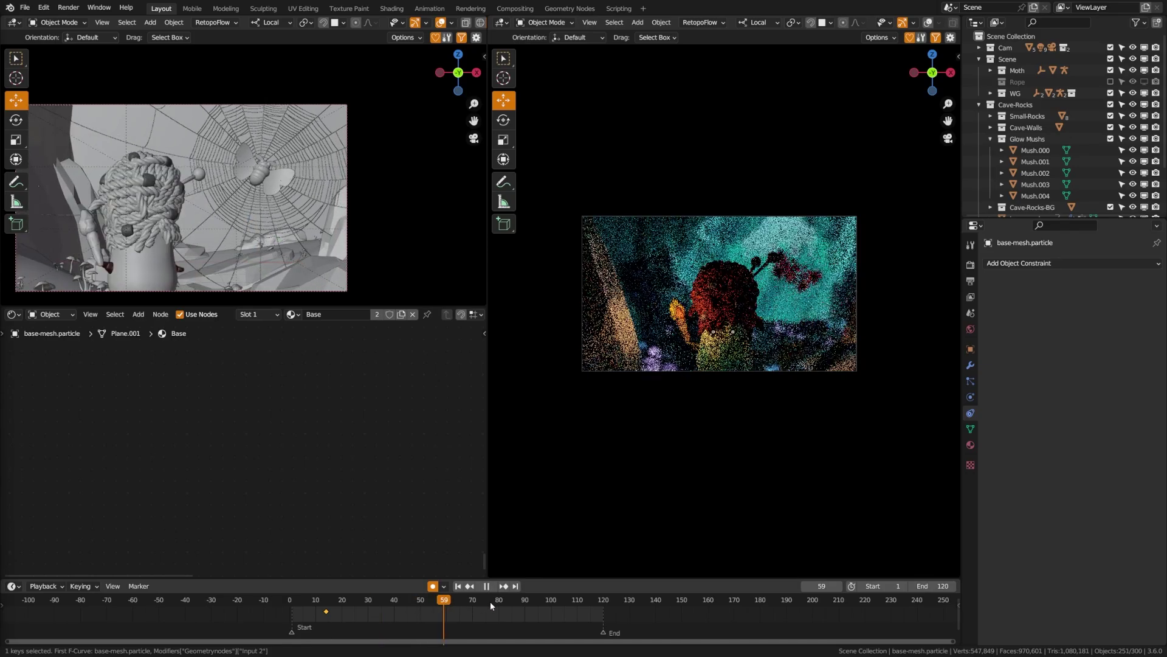
{"action": "key", "text": "space"}
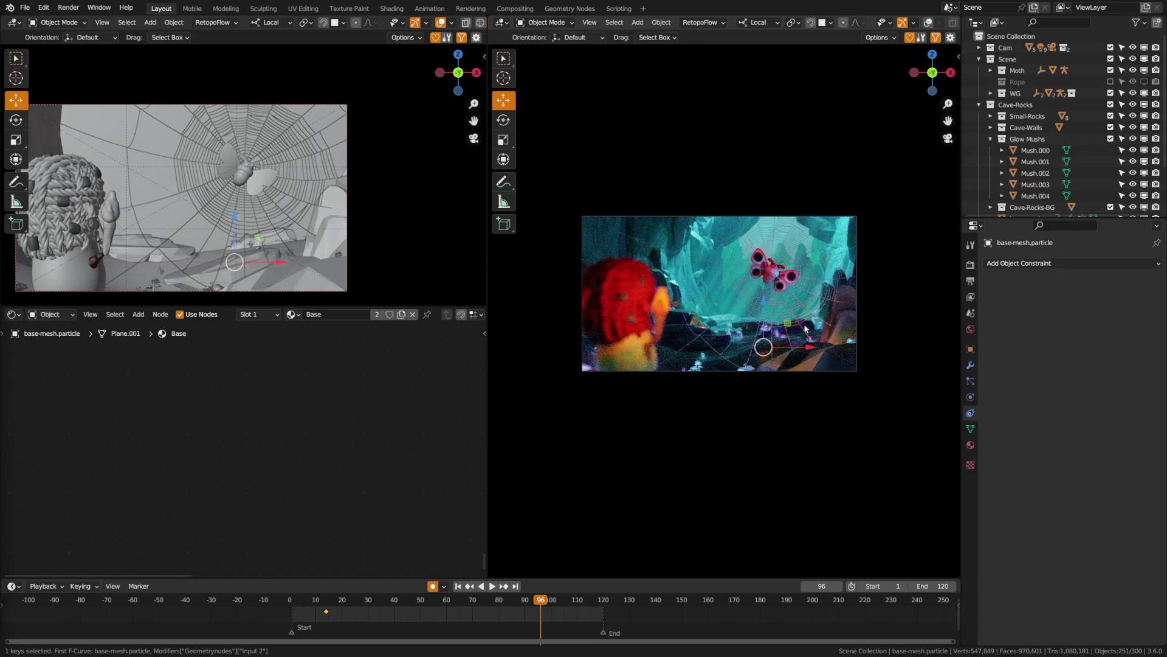
{"action": "middle_click_drag", "start_coordinate": [804, 324], "coordinate": [676, 325]}
Select a background rock card, inspect its Bg-Stone Color Ramp, then return to the camera view.
{"action": "left_click", "coordinate": [647, 321]}
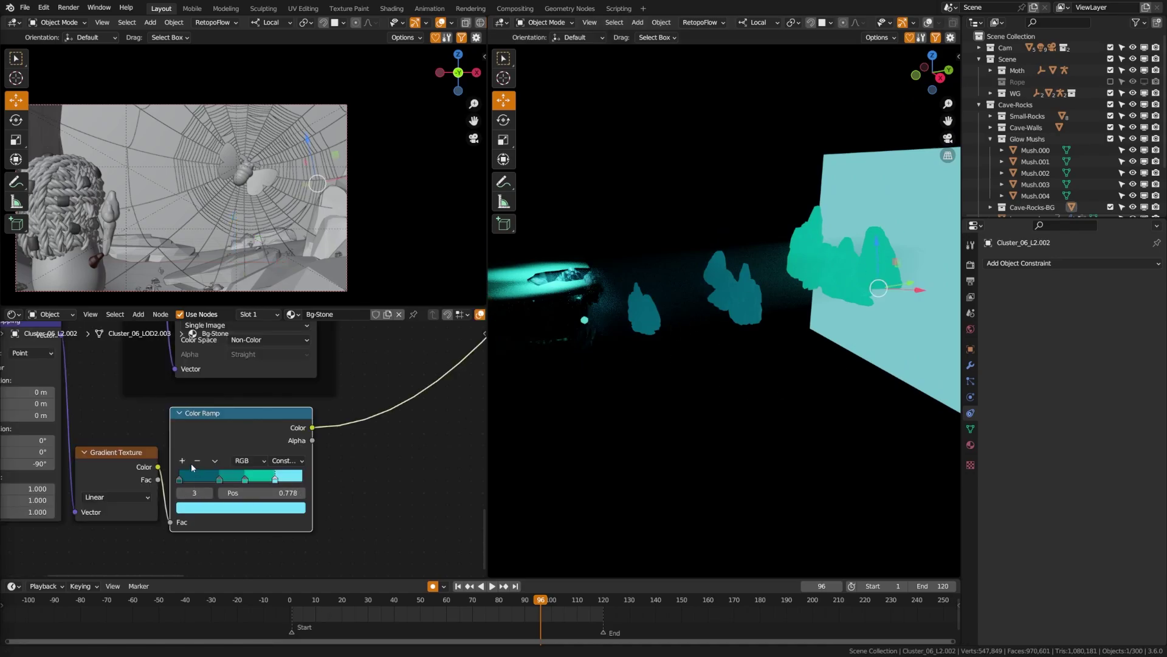
{"action": "scroll", "coordinate": [199, 470], "scroll_direction": "down", "scroll_amount": 4}
{"action": "middle_click_drag", "start_coordinate": [199, 469], "coordinate": [180, 494]}
{"action": "scroll", "coordinate": [281, 490], "scroll_direction": "up", "scroll_amount": 3}
{"action": "scroll", "coordinate": [181, 493], "scroll_direction": "up", "scroll_amount": 2}
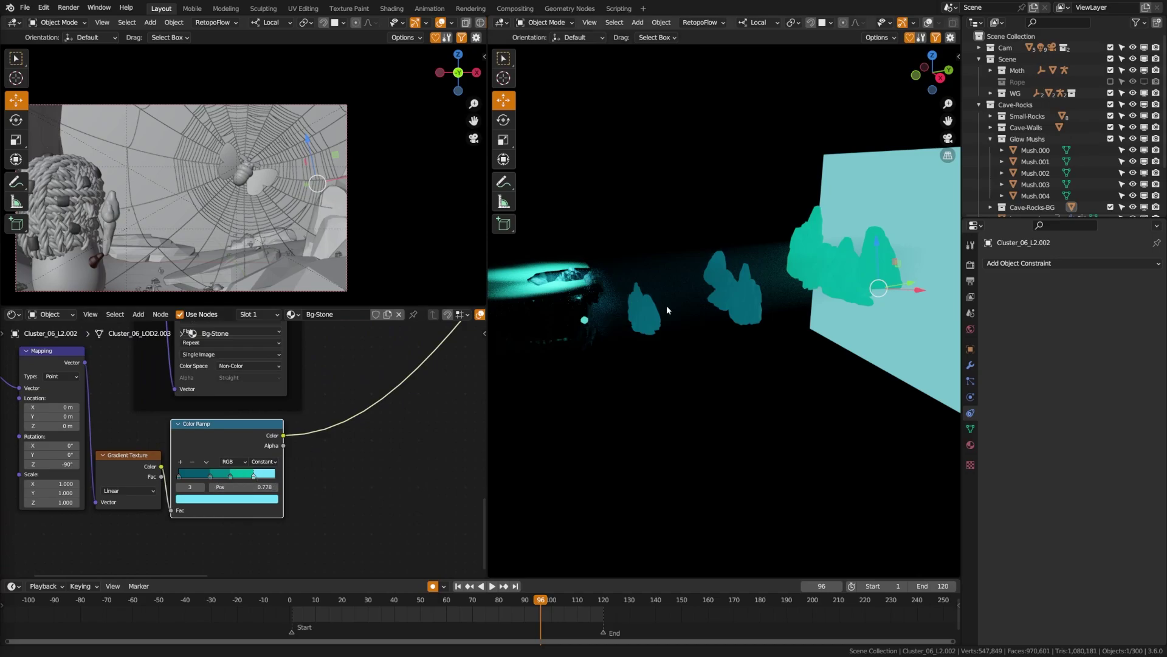
{"action": "key", "text": "KP_0"}
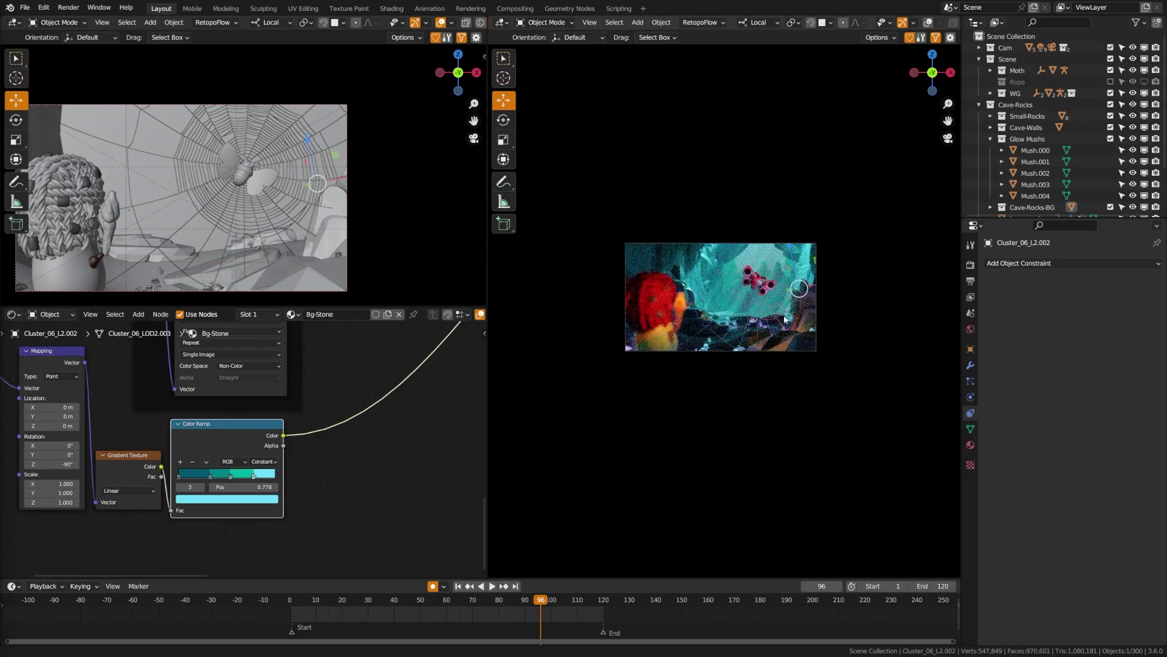
{"action": "key", "text": "Home"}
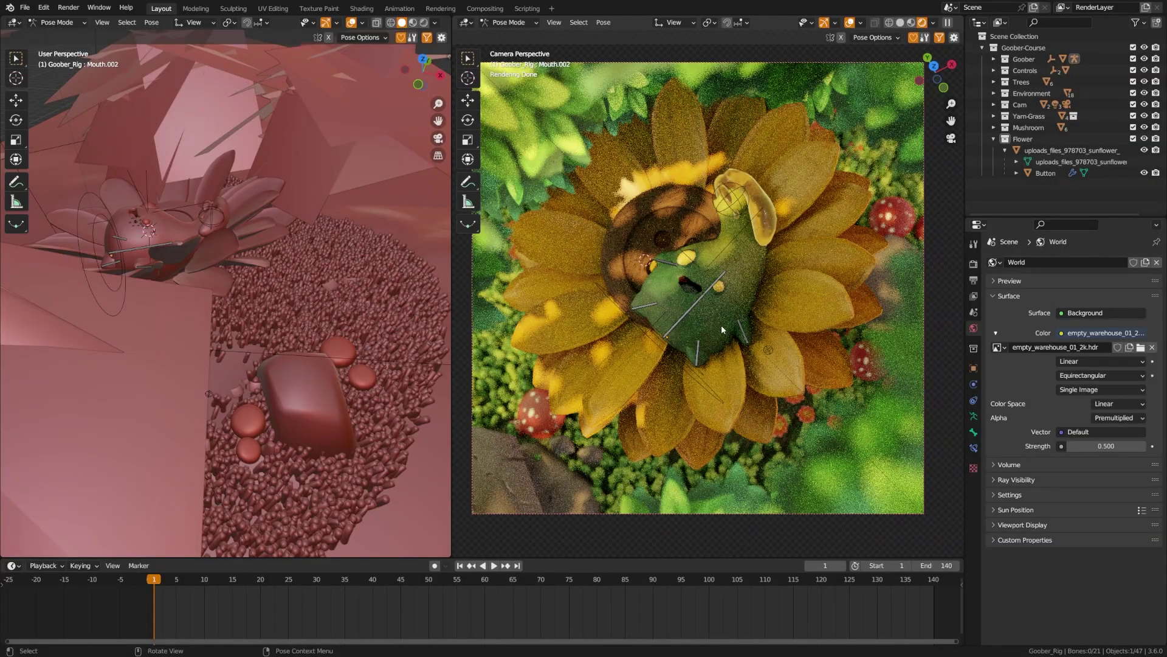
Walk-navigate through the rendered garden to a tilted close view of the sunflower.
{"action": "key", "text": "shift+grave"}
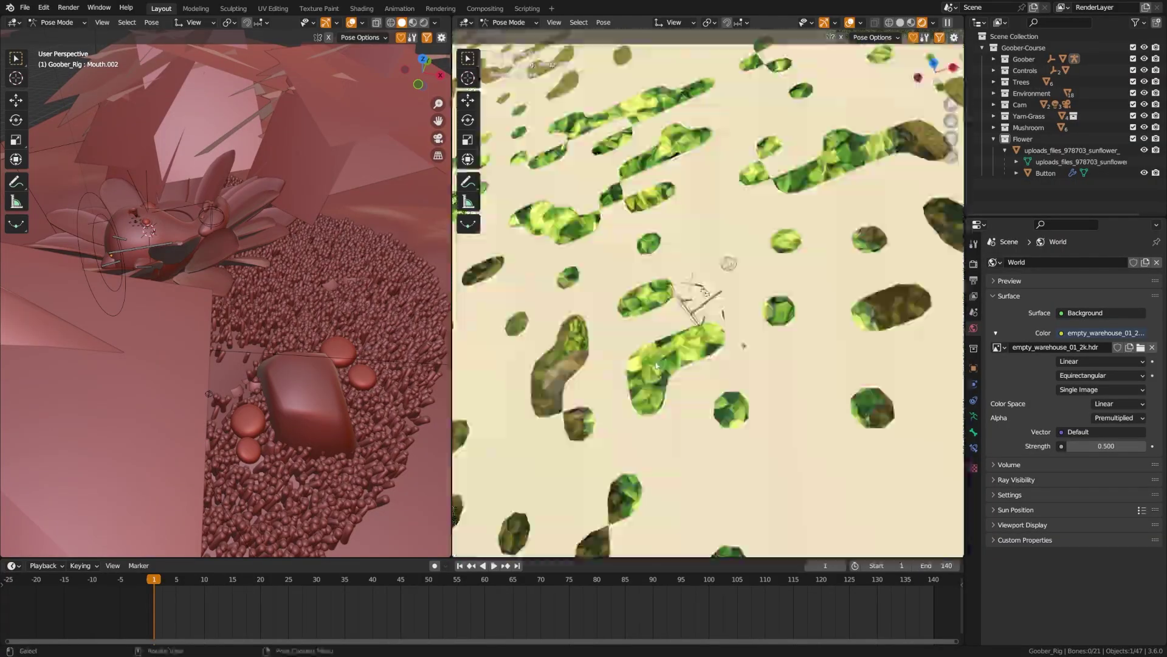
{"action": "key", "text": "s"}
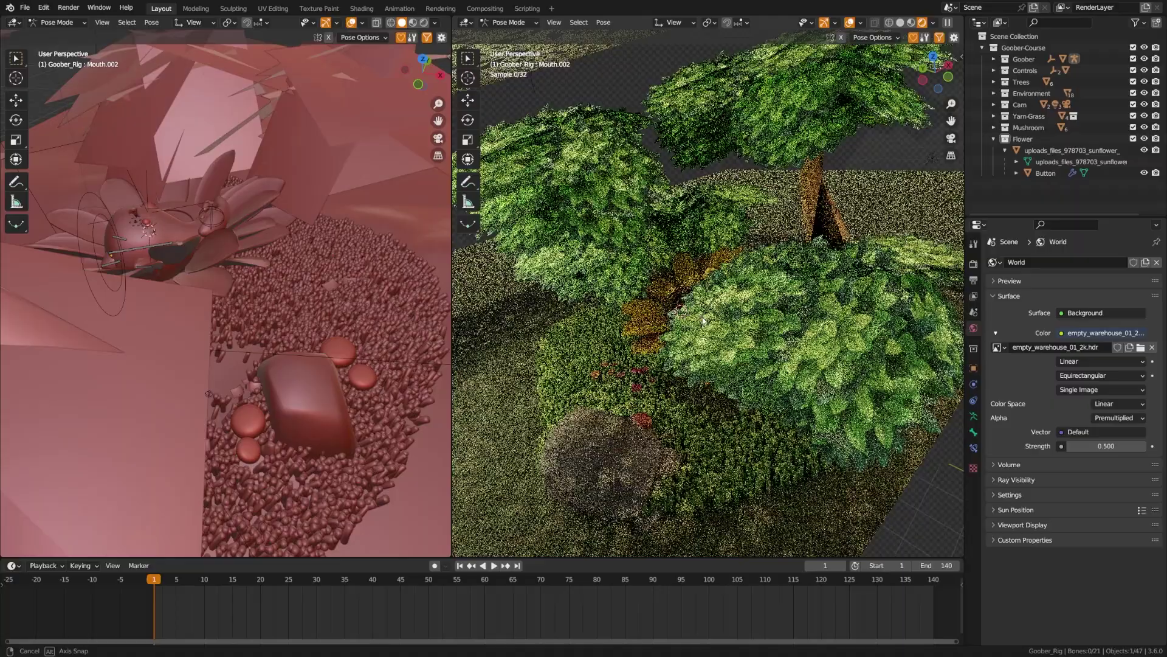
{"action": "left_click", "coordinate": [828, 296]}
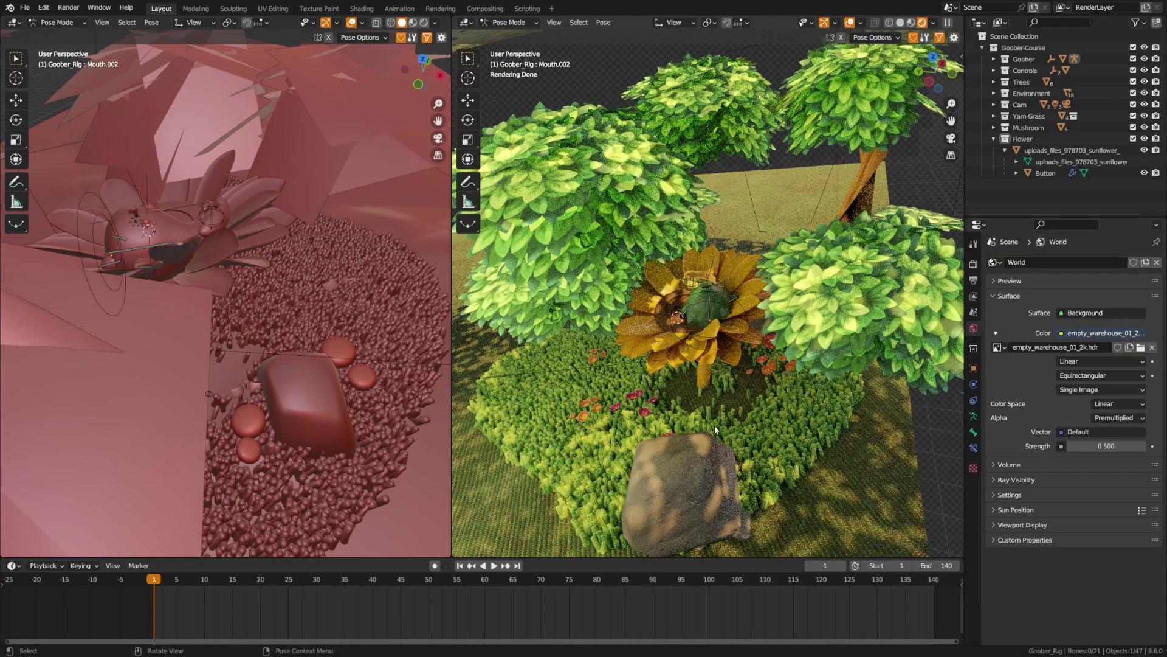
{"action": "middle_click_drag", "start_coordinate": [715, 428], "coordinate": [815, 444]}
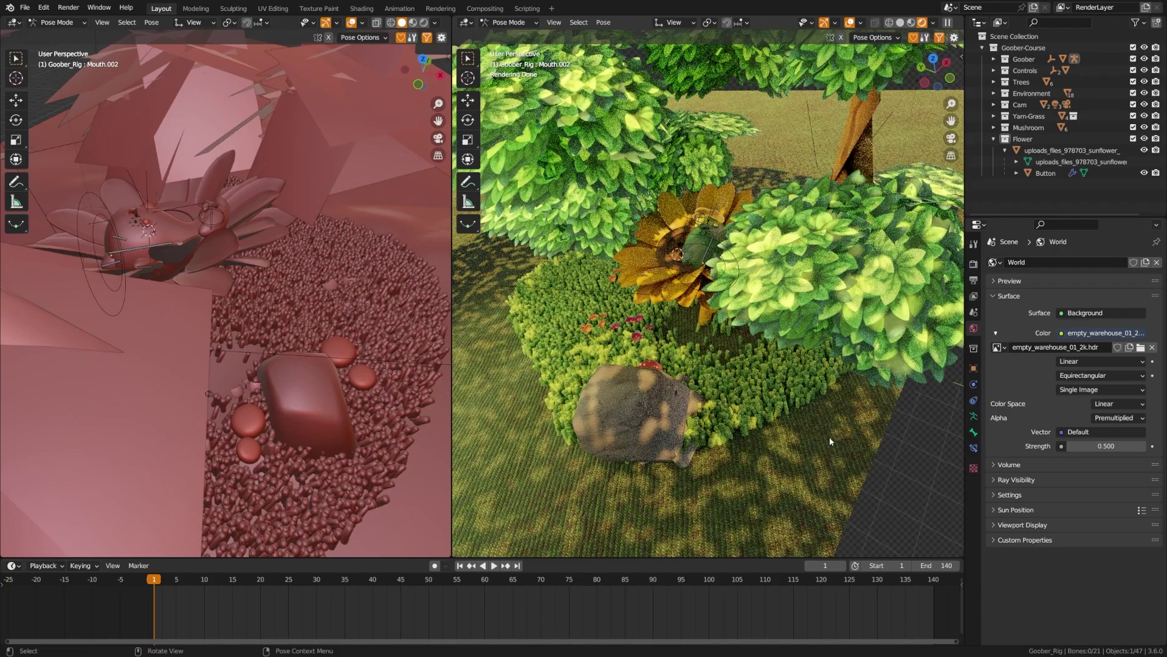
{"action": "key", "text": "shift+grave"}
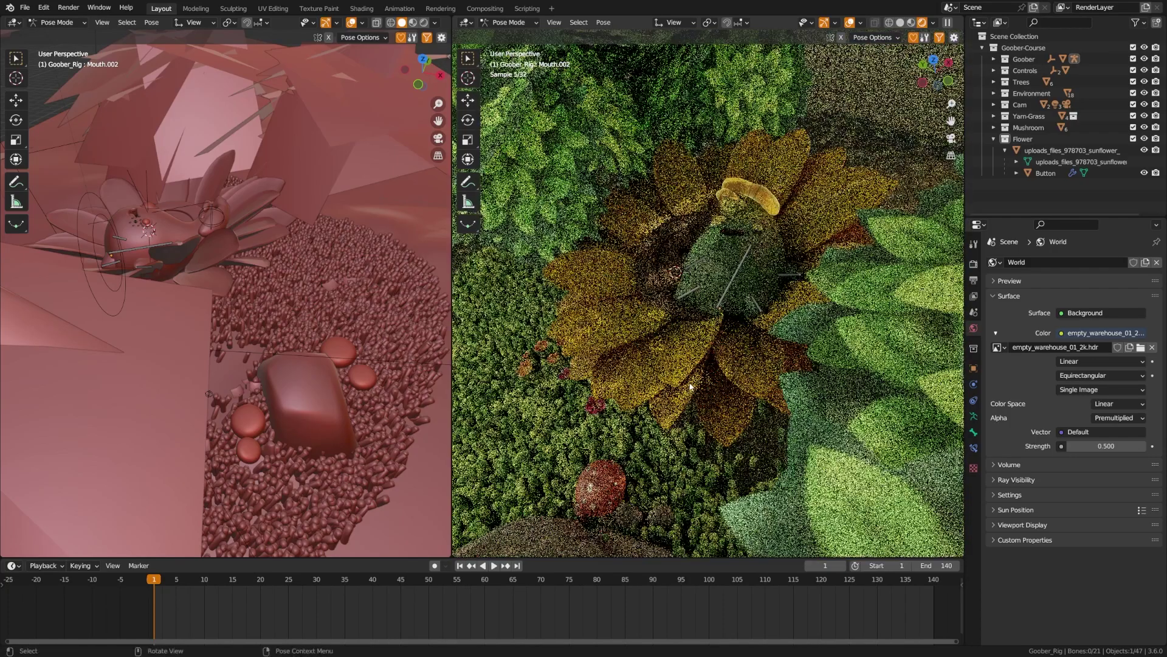
{"action": "left_click", "coordinate": [665, 309]}
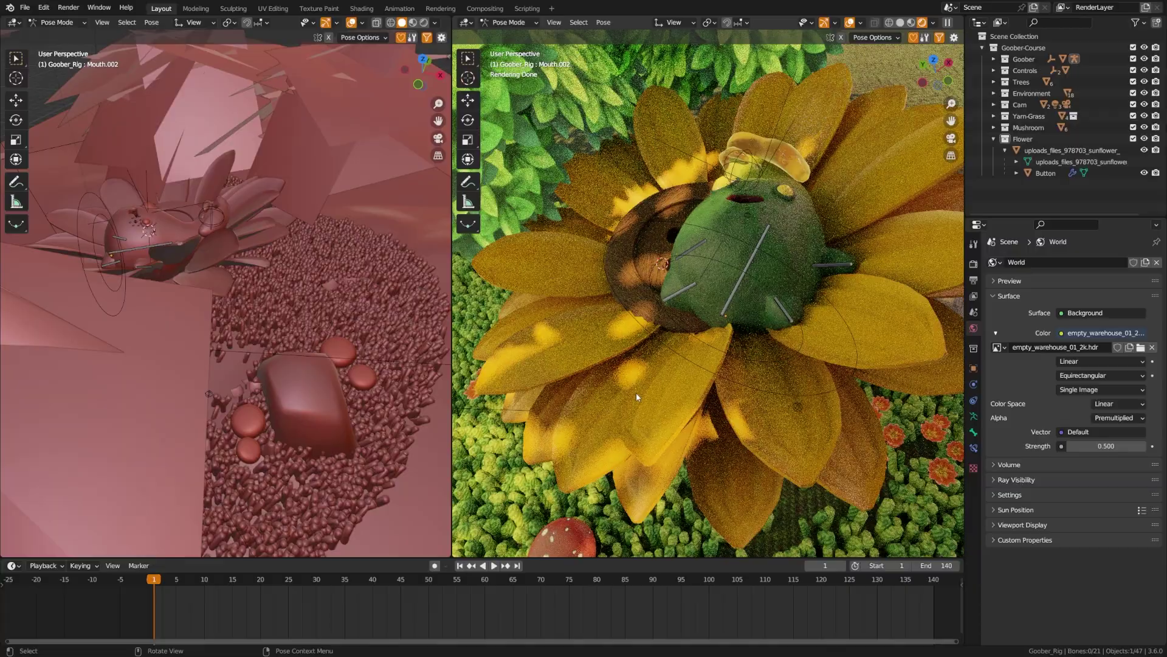
{"action": "middle_click_drag", "start_coordinate": [713, 399], "coordinate": [706, 374]}
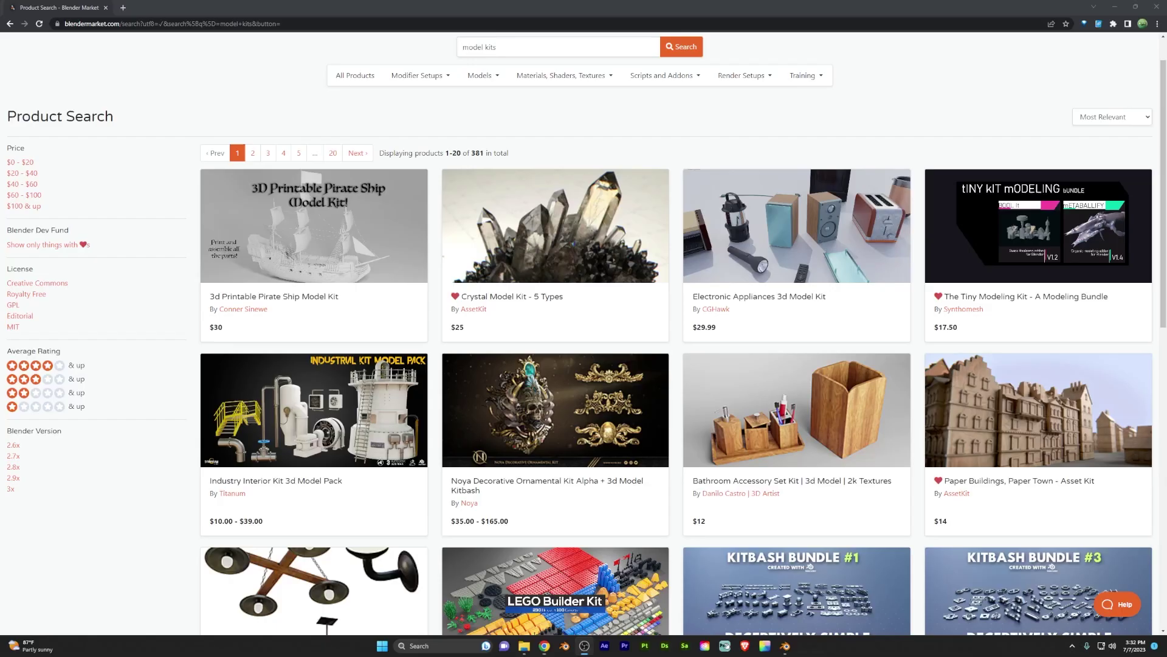
Scroll through the 'model kits' results, moving on to pages 2 and 3.
{"action": "scroll", "coordinate": [136, 247], "scroll_direction": "down", "scroll_amount": 4}
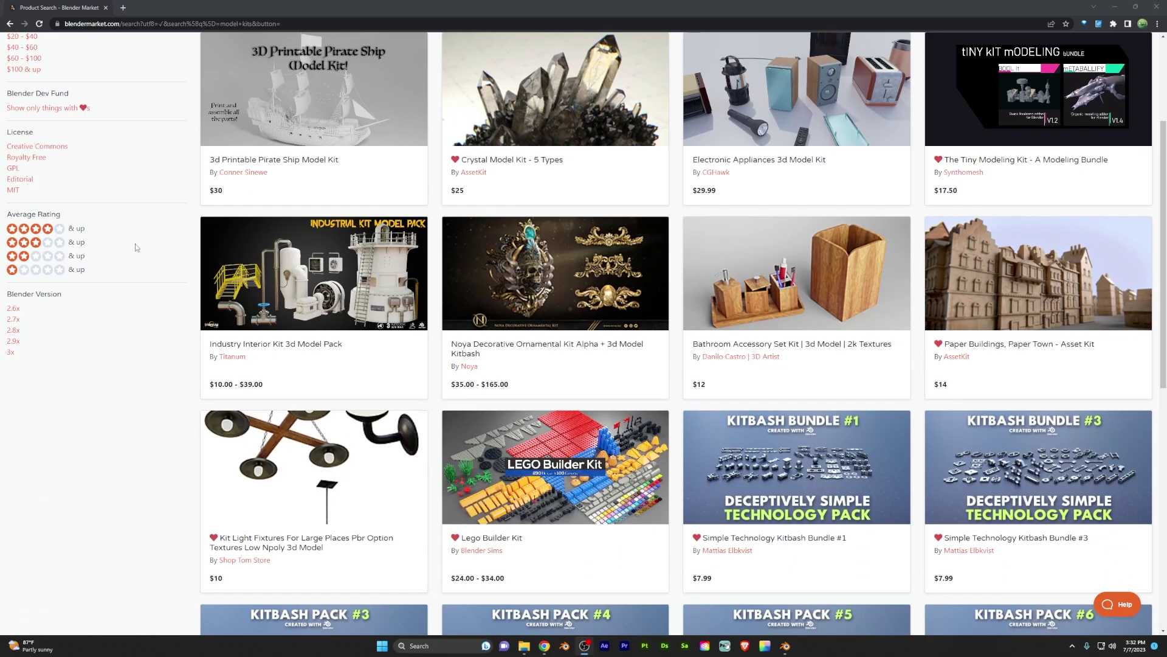
{"action": "scroll", "coordinate": [137, 247], "scroll_direction": "down", "scroll_amount": 4}
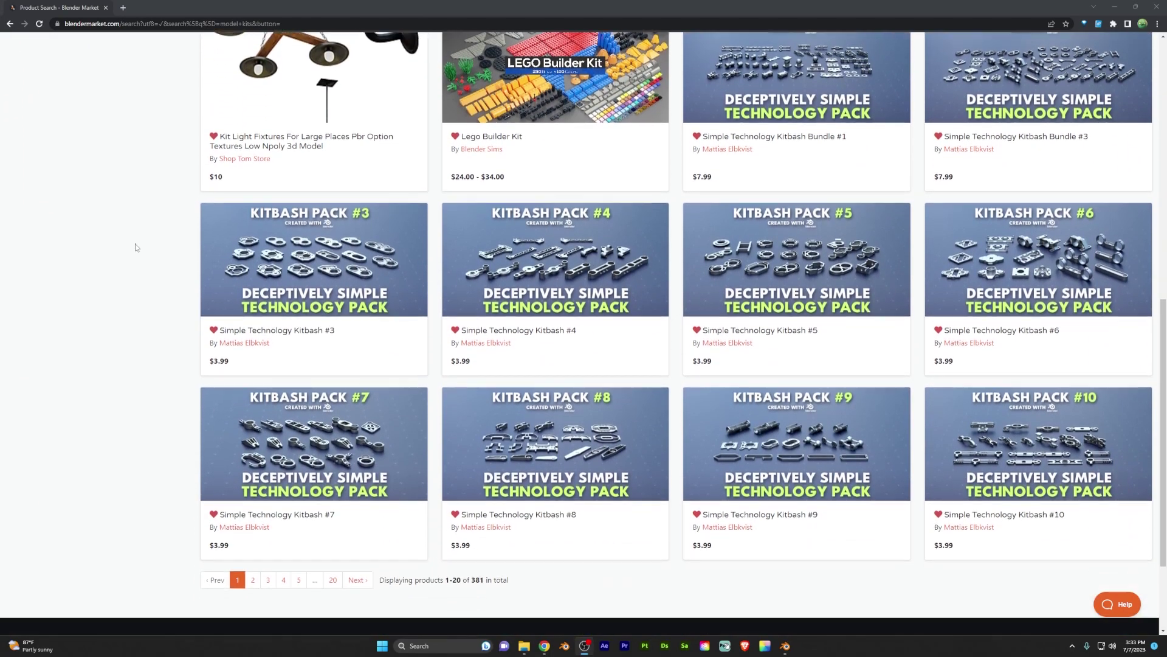
{"action": "scroll", "coordinate": [137, 247], "scroll_direction": "down", "scroll_amount": 1}
{"action": "left_click", "coordinate": [253, 523]}
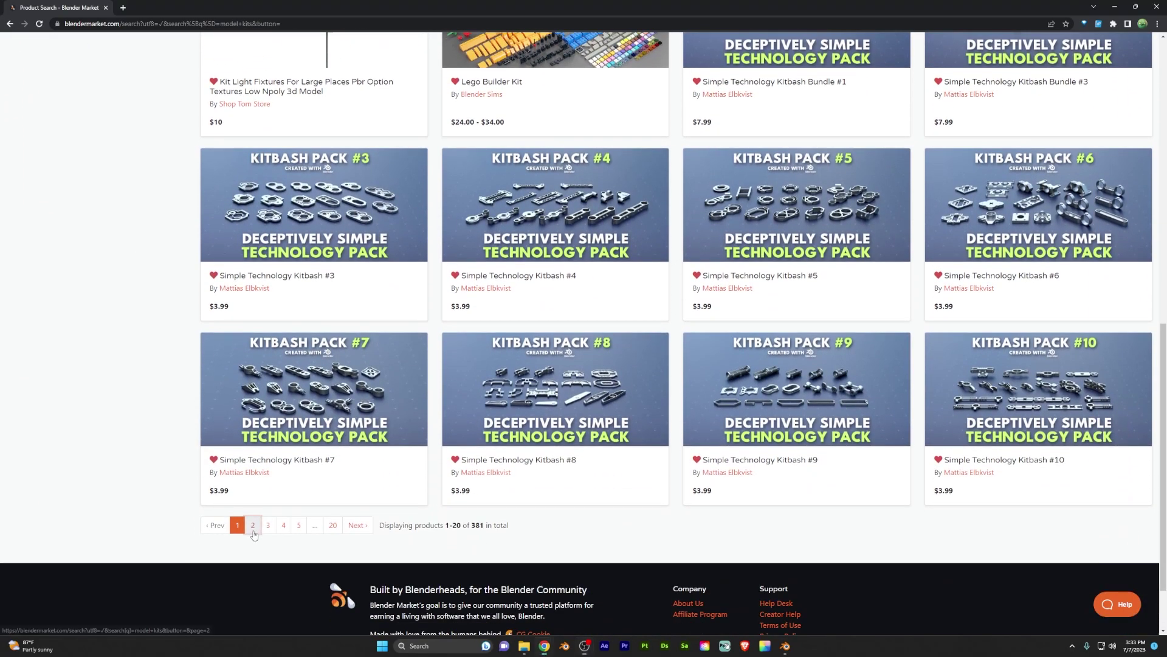
{"action": "scroll", "coordinate": [115, 274], "scroll_direction": "down", "scroll_amount": 5}
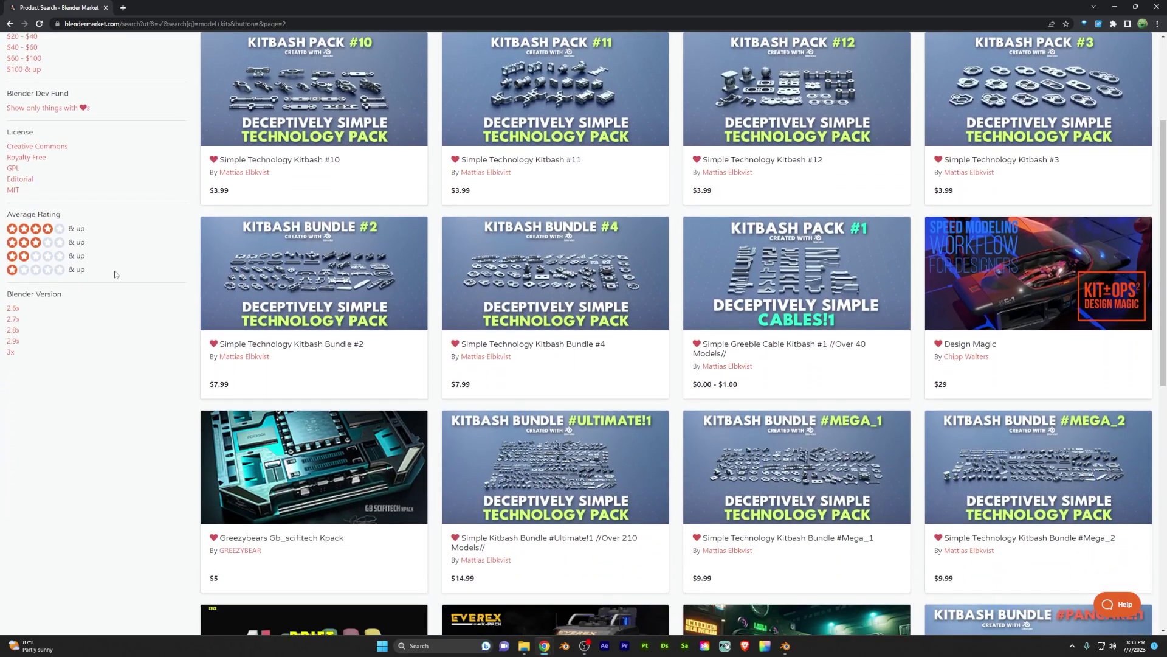
{"action": "scroll", "coordinate": [115, 274], "scroll_direction": "down", "scroll_amount": 5}
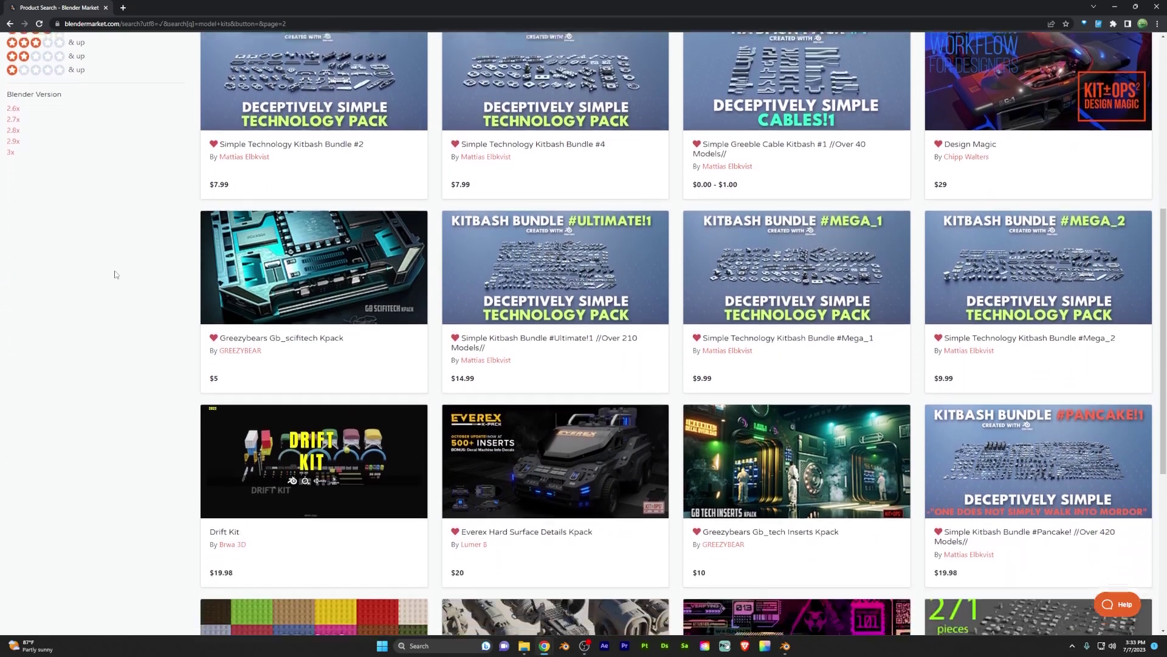
{"action": "scroll", "coordinate": [115, 275], "scroll_direction": "down", "scroll_amount": 2}
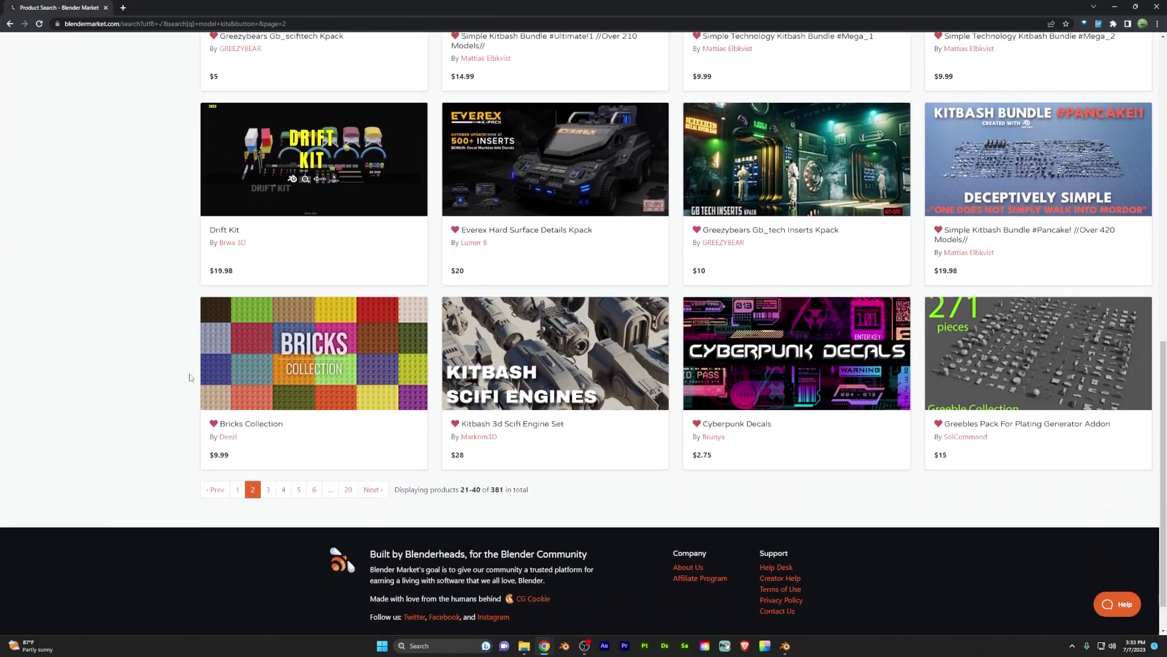
{"action": "left_click", "coordinate": [268, 489]}
{"action": "scroll", "coordinate": [142, 296], "scroll_direction": "down", "scroll_amount": 4}
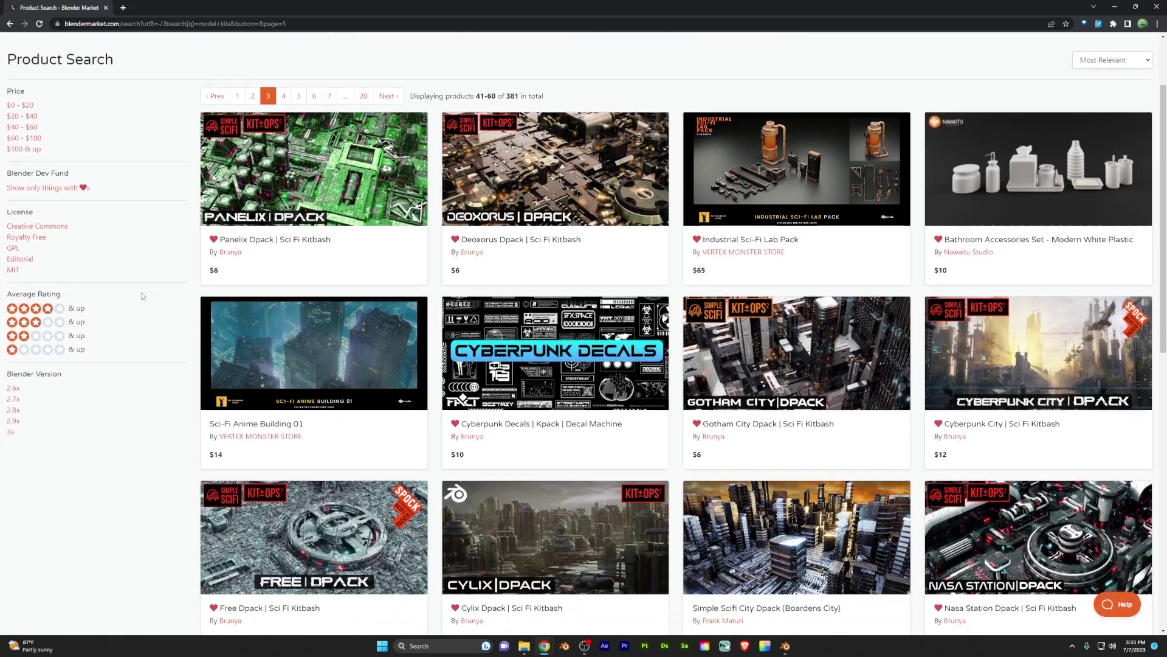
{"action": "scroll", "coordinate": [142, 296], "scroll_direction": "down", "scroll_amount": 5}
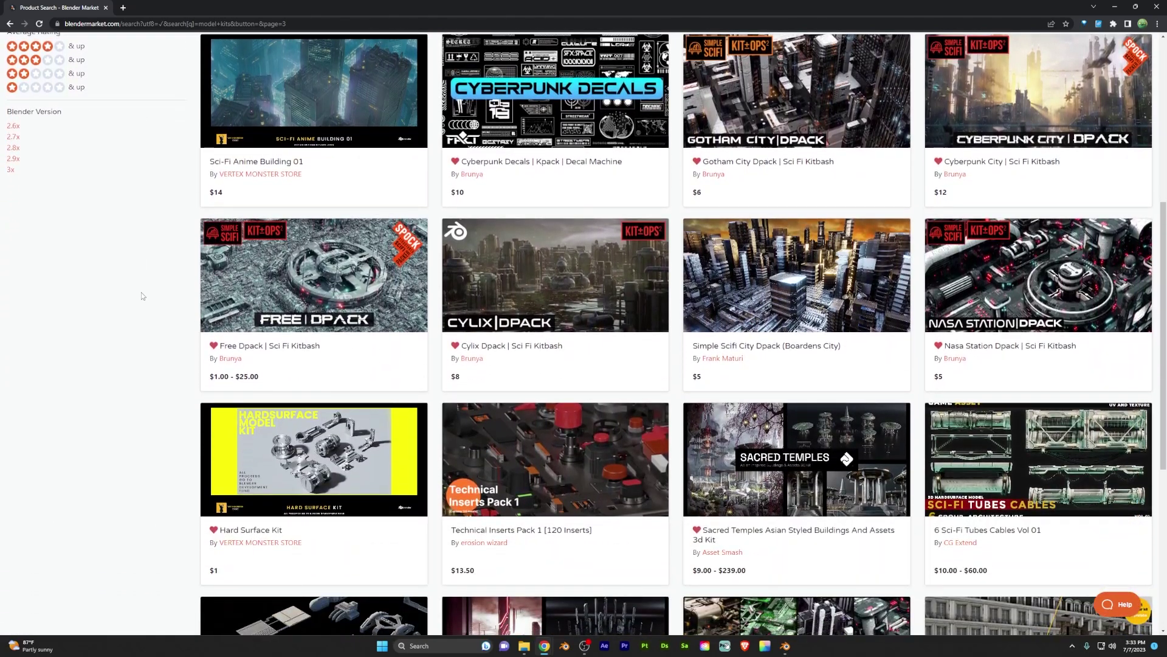
{"action": "scroll", "coordinate": [141, 296], "scroll_direction": "down", "scroll_amount": 1}
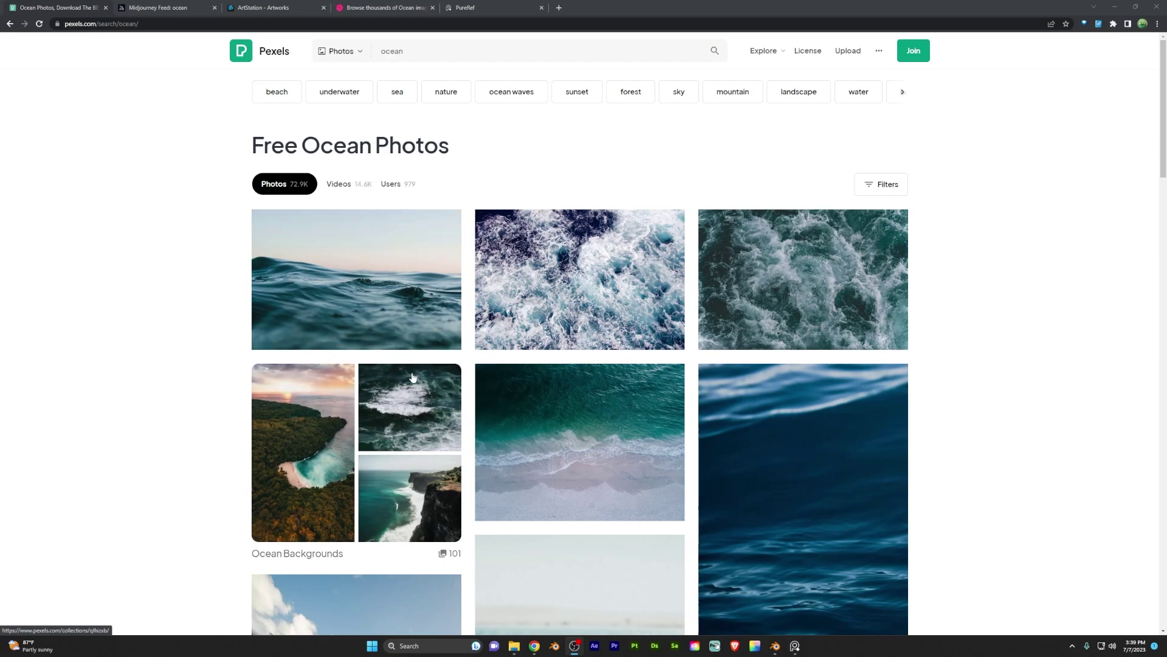
{"action": "scroll", "coordinate": [410, 383], "scroll_direction": "down", "scroll_amount": 3}
{"action": "scroll", "coordinate": [413, 380], "scroll_direction": "down", "scroll_amount": 2}
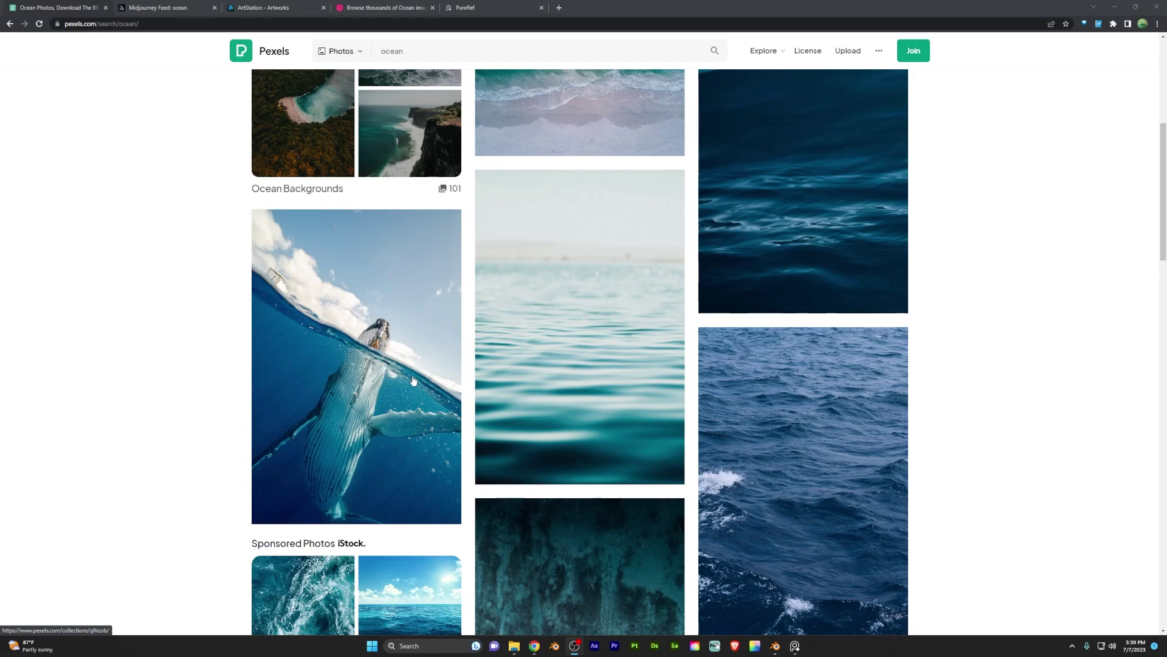
{"action": "scroll", "coordinate": [598, 361], "scroll_direction": "down", "scroll_amount": 4}
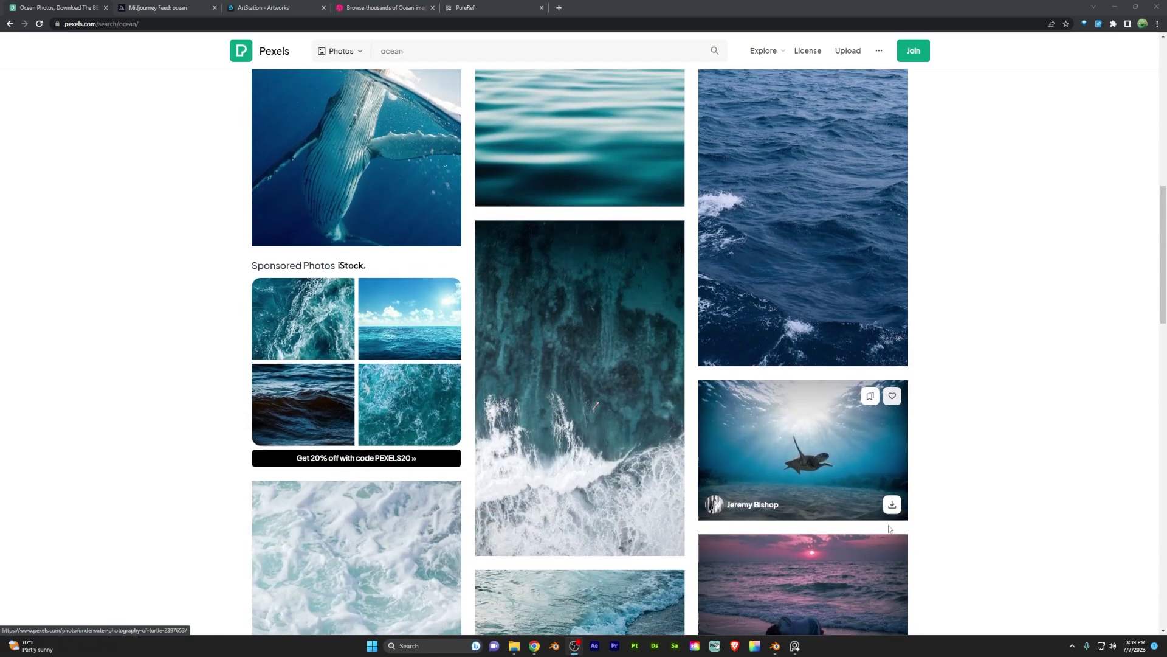
{"action": "scroll", "coordinate": [598, 362], "scroll_direction": "down", "scroll_amount": 3}
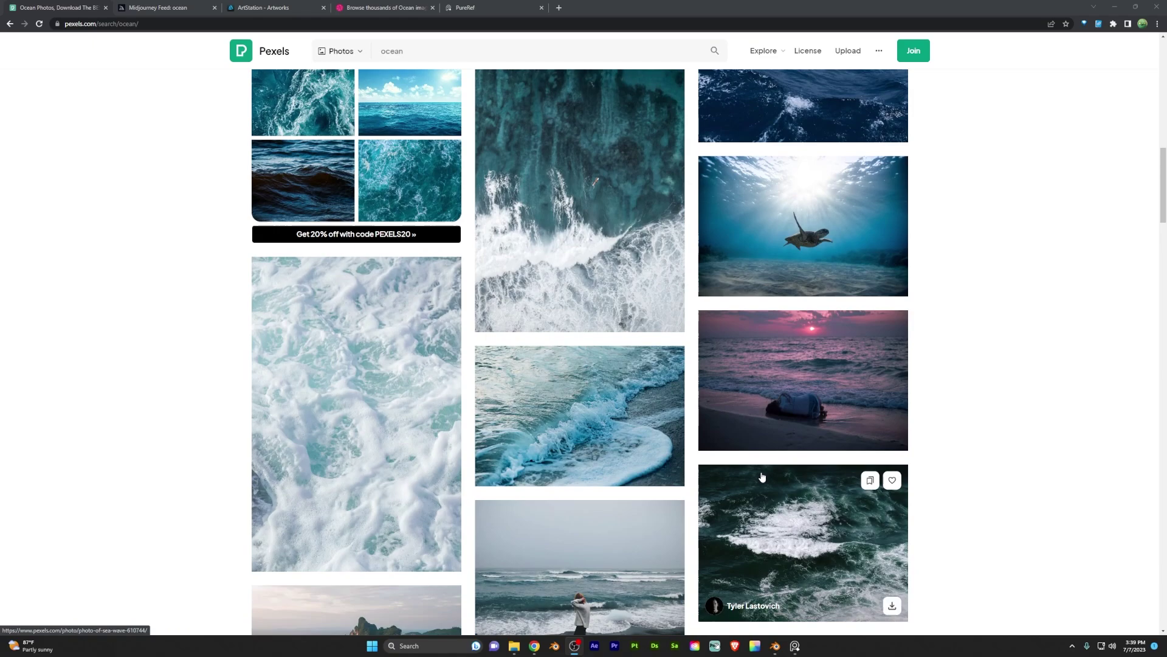
{"action": "scroll", "coordinate": [580, 508], "scroll_direction": "down", "scroll_amount": 2}
{"action": "scroll", "coordinate": [428, 484], "scroll_direction": "down", "scroll_amount": 1}
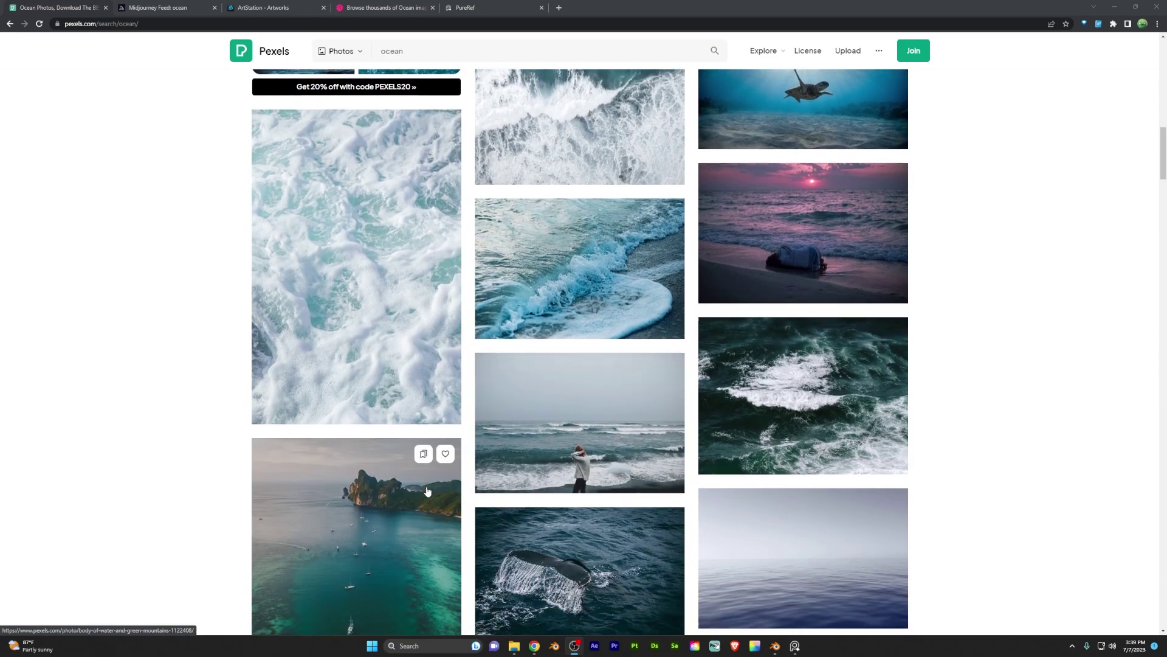
View the Midjourney ocean image results, then the ArtStation ocean artwork search results.
{"action": "left_click", "coordinate": [159, 8]}
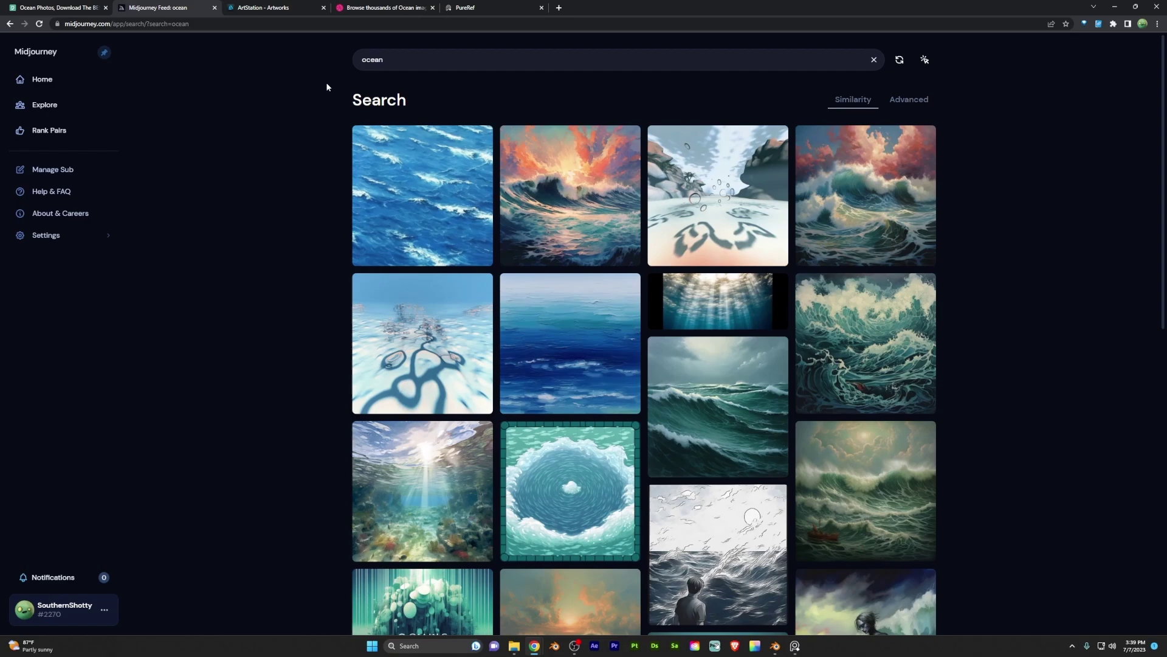
{"action": "left_click", "coordinate": [260, 9]}
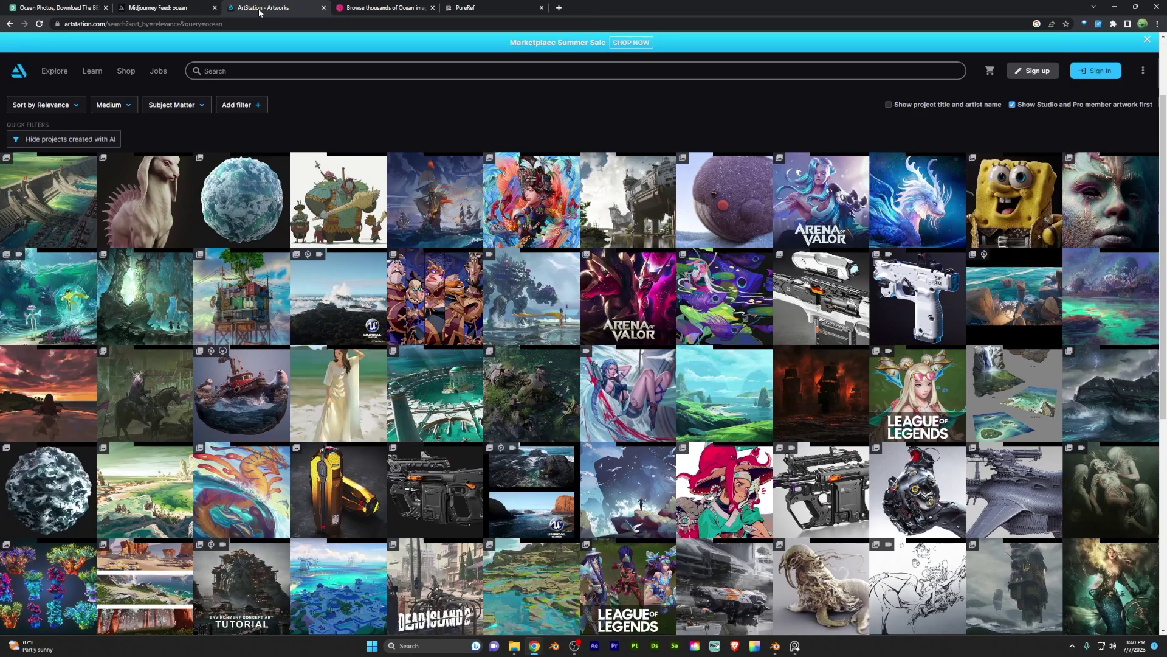
Bring up Dribbble's Ocean search and browse the orca, wave and jellyfish illustrations.
{"action": "left_click", "coordinate": [365, 8]}
{"action": "scroll", "coordinate": [305, 474], "scroll_direction": "down", "scroll_amount": 3}
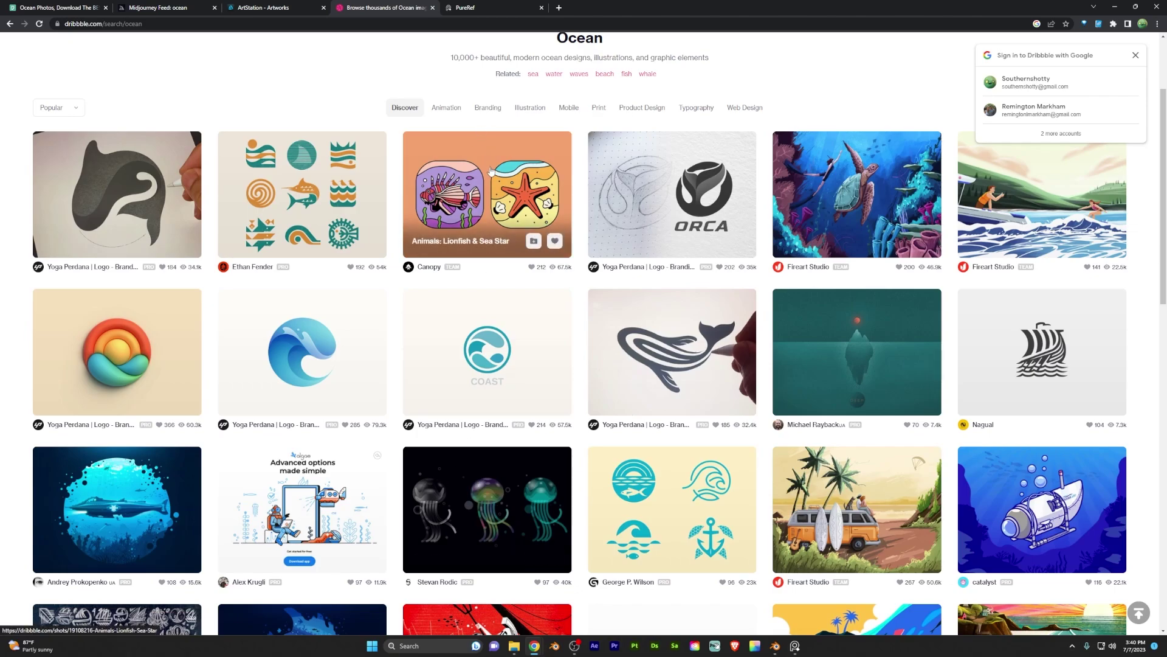
Read down pureref.com past cross-platform support to the 'Optimize your workflow' section.
{"action": "left_click", "coordinate": [470, 9]}
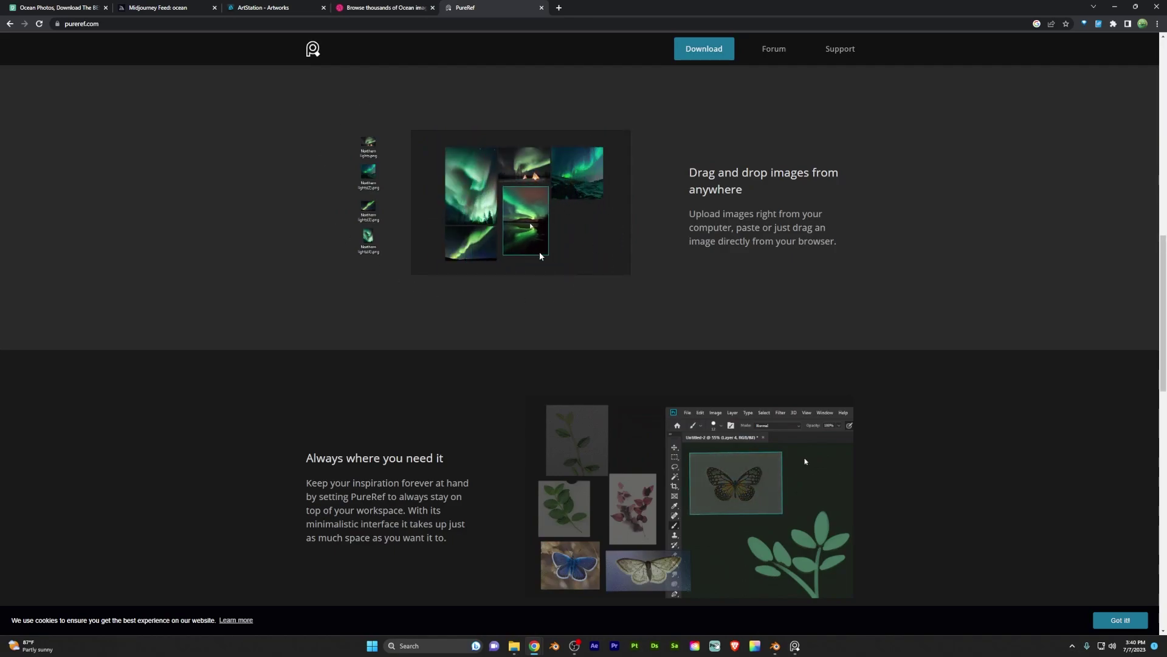
{"action": "scroll", "coordinate": [636, 451], "scroll_direction": "down", "scroll_amount": 3}
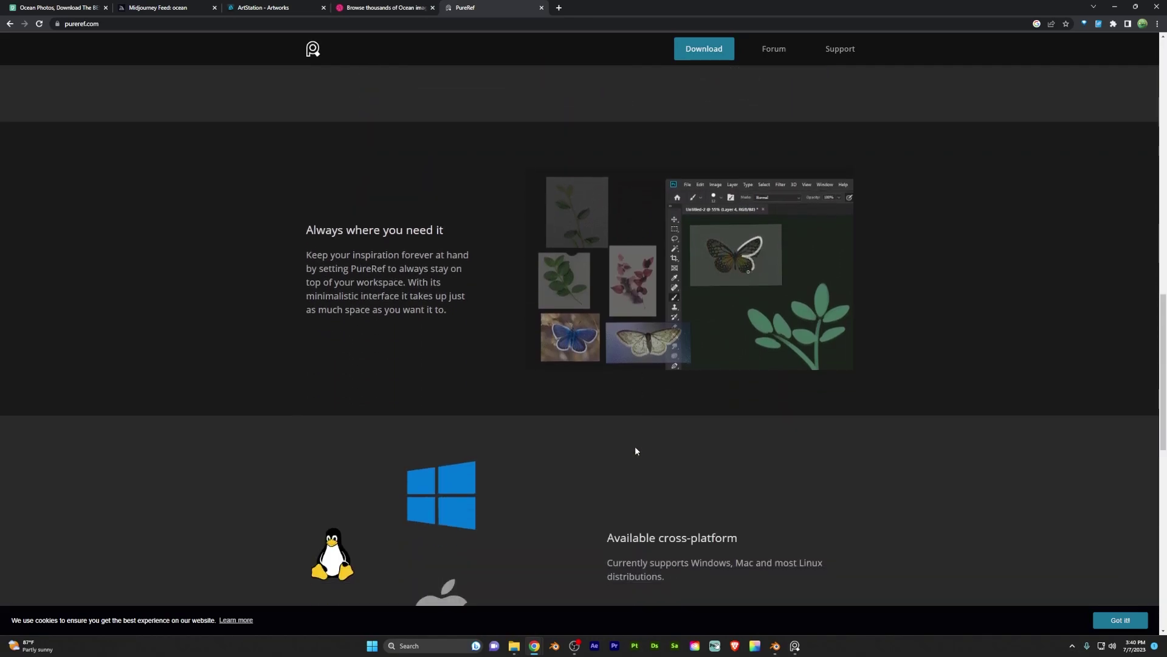
{"action": "scroll", "coordinate": [636, 450], "scroll_direction": "down", "scroll_amount": 5}
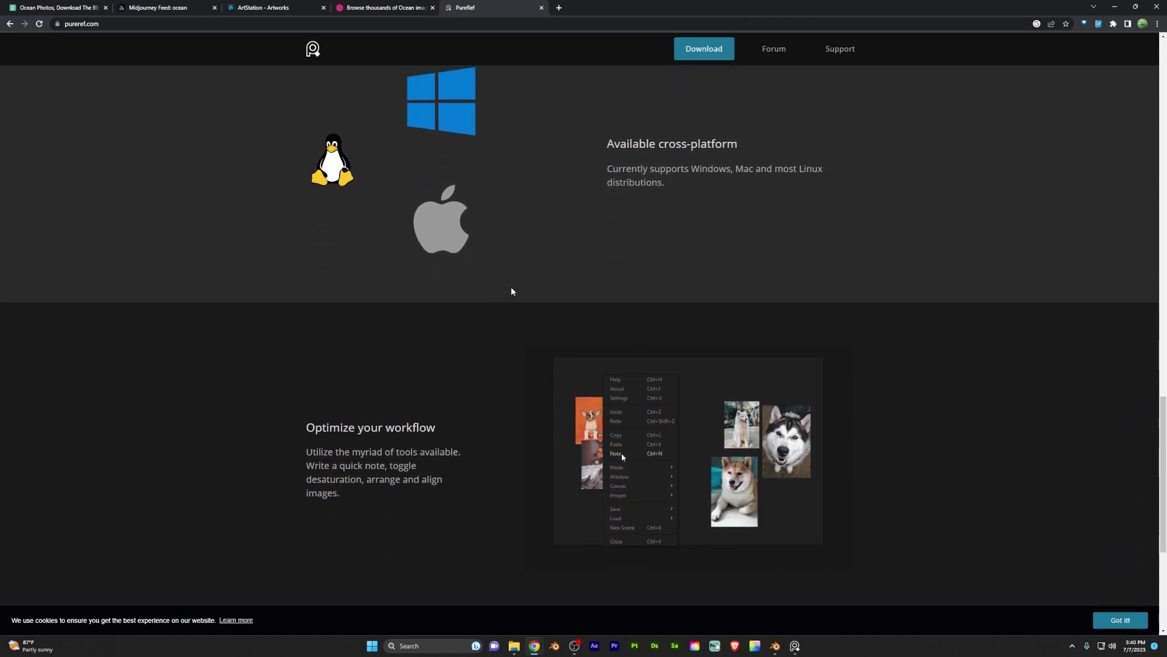
{"action": "scroll", "coordinate": [620, 364], "scroll_direction": "down", "scroll_amount": 1}
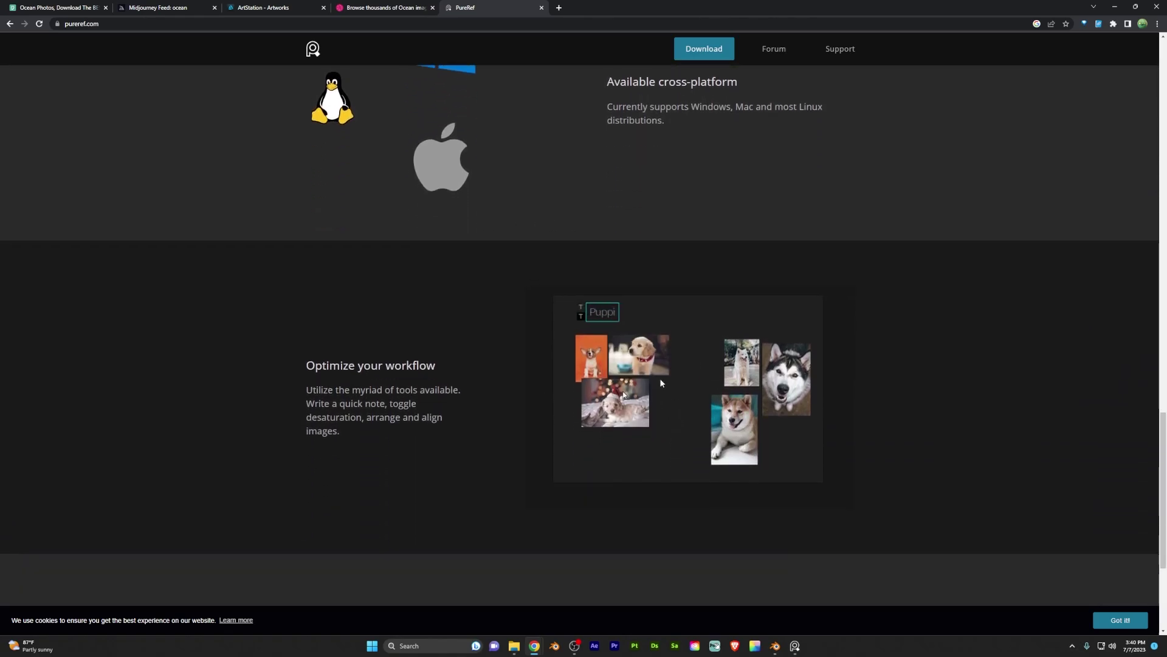